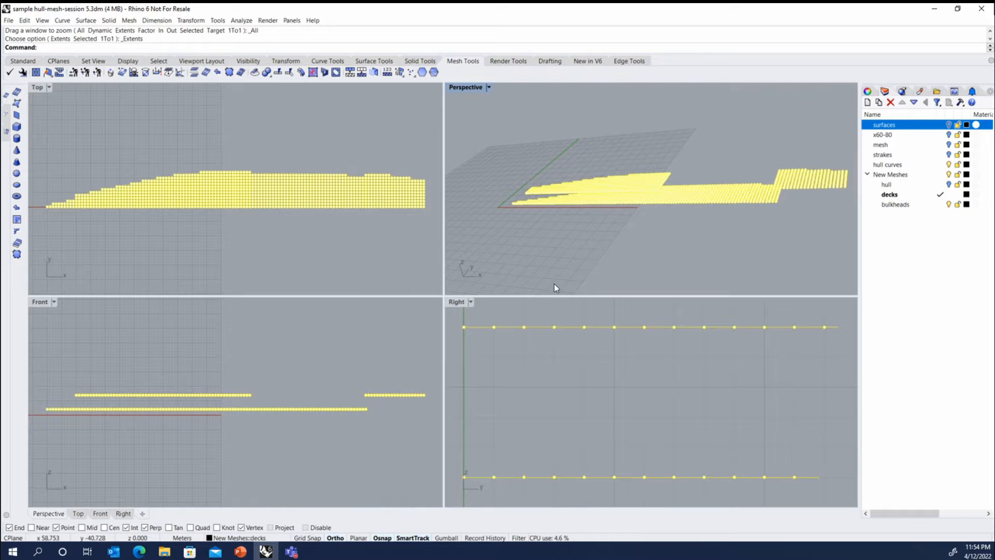
Step: Ungroup all the deck points and curves
left_click(651, 400)
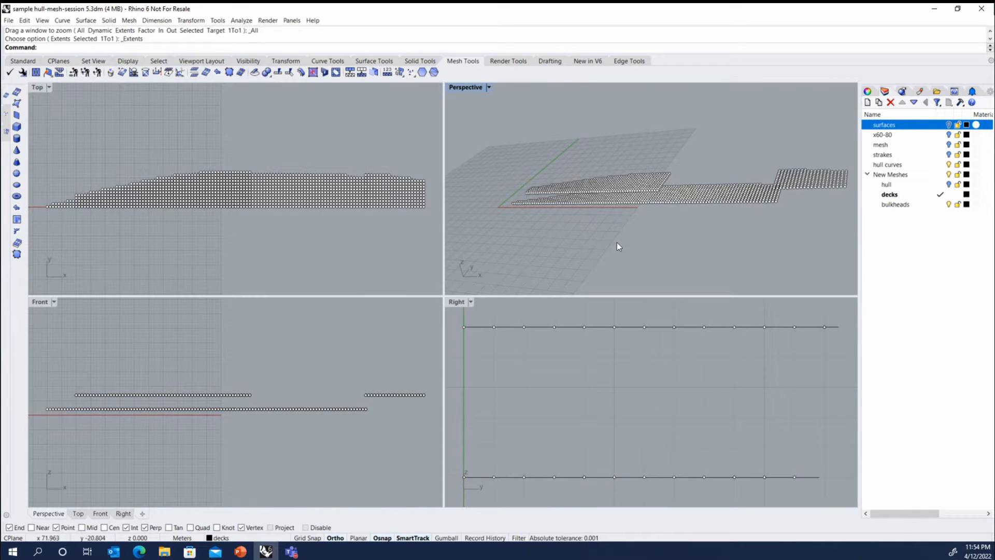
left_click(23, 61)
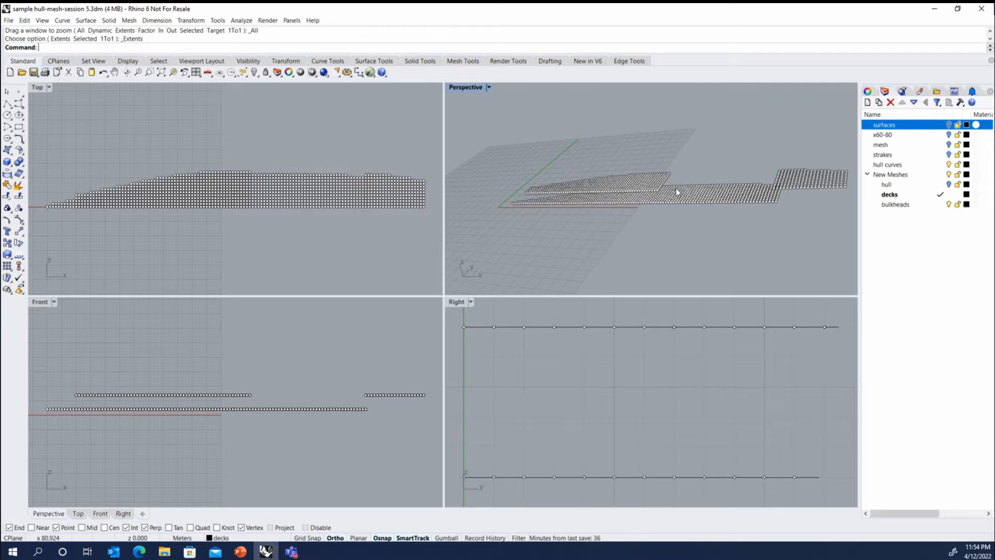
scroll(669, 177, "up", 5)
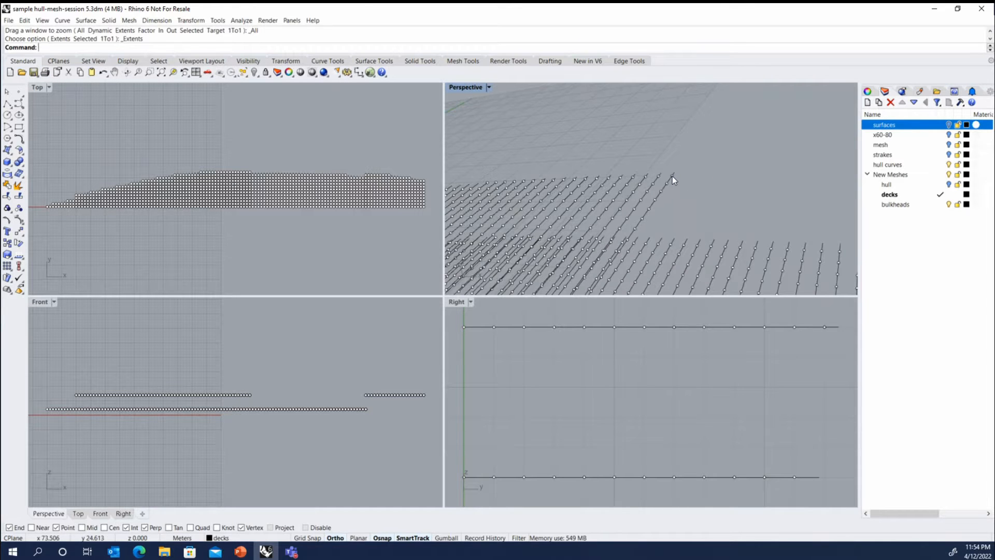
key("ctrl+a")
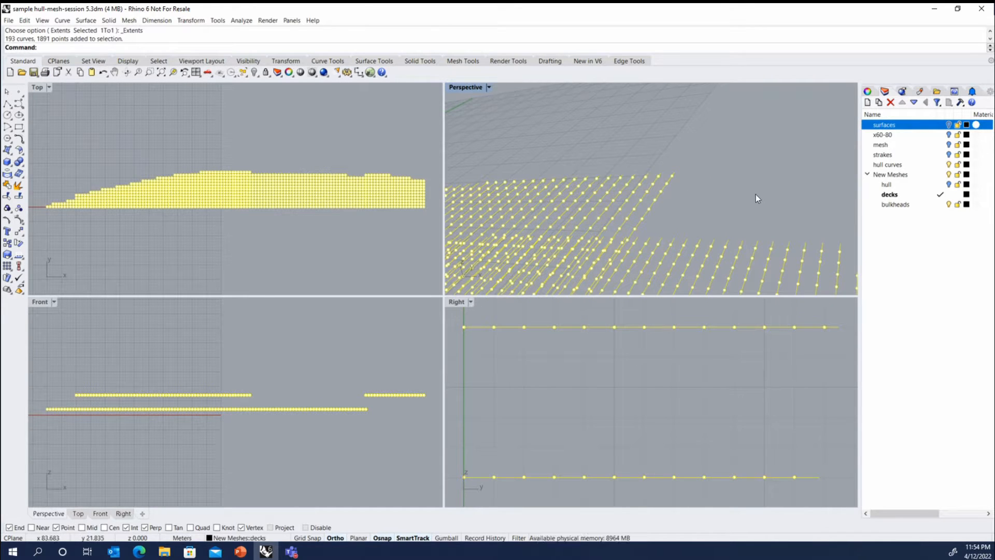
left_click(19, 208)
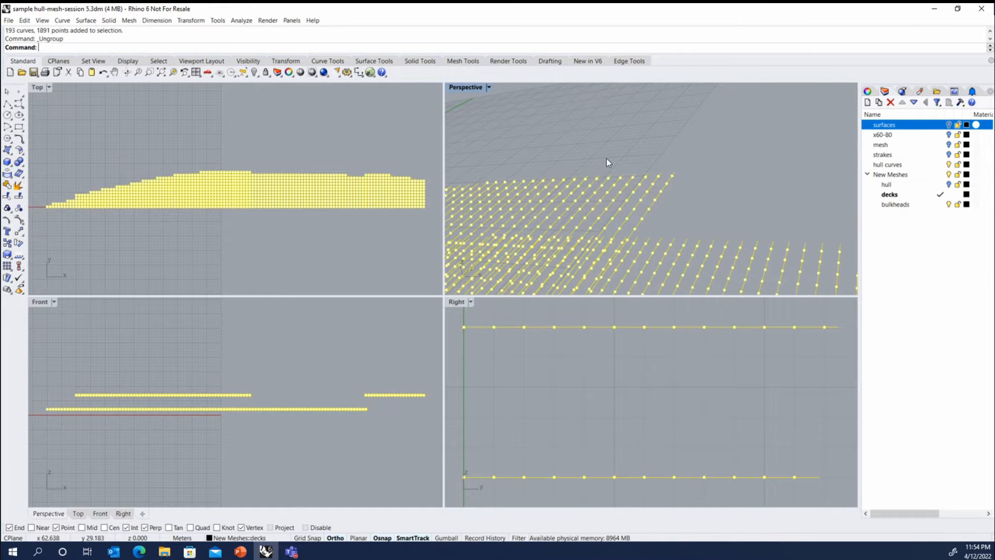
scroll(623, 141, "down", 2)
key("Escape")
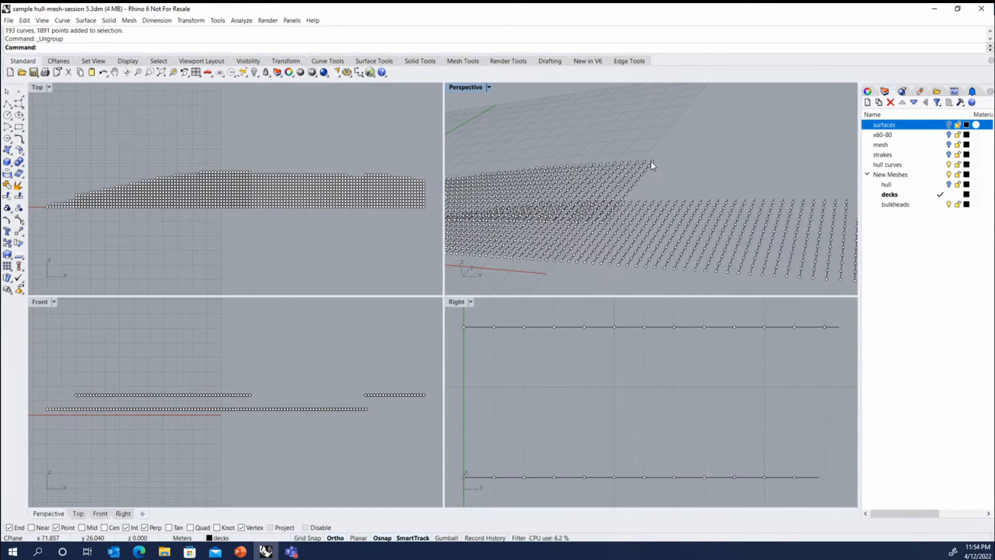
Step: Inspect the upper deck's outer corner point close up in all viewports, then return every viewport to the full model extents
left_click(652, 162)
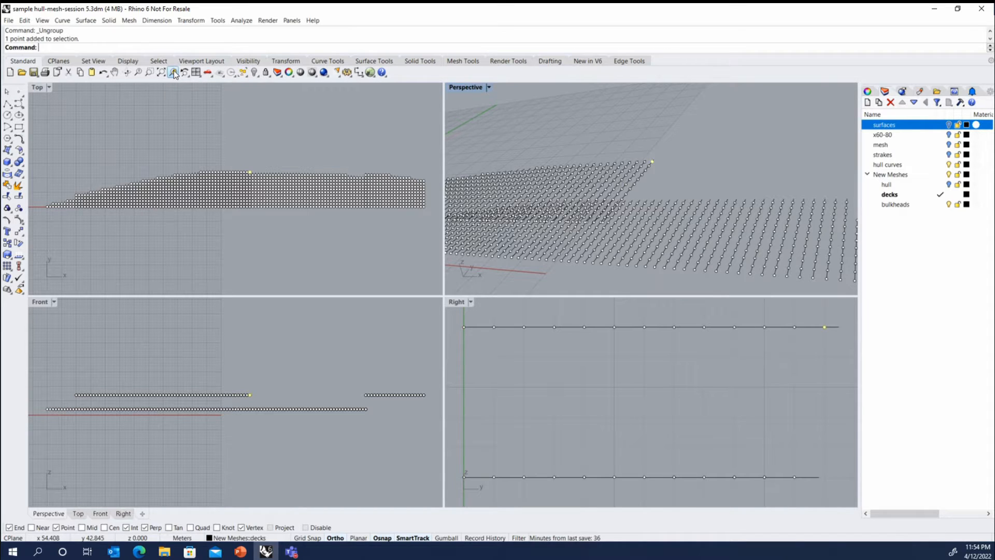
left_click(36, 86)
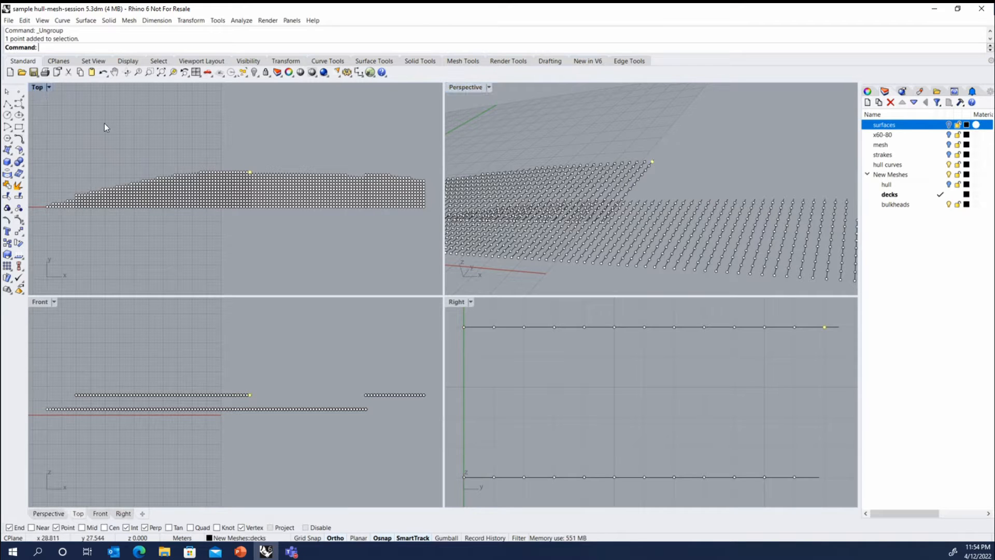
left_click(174, 72)
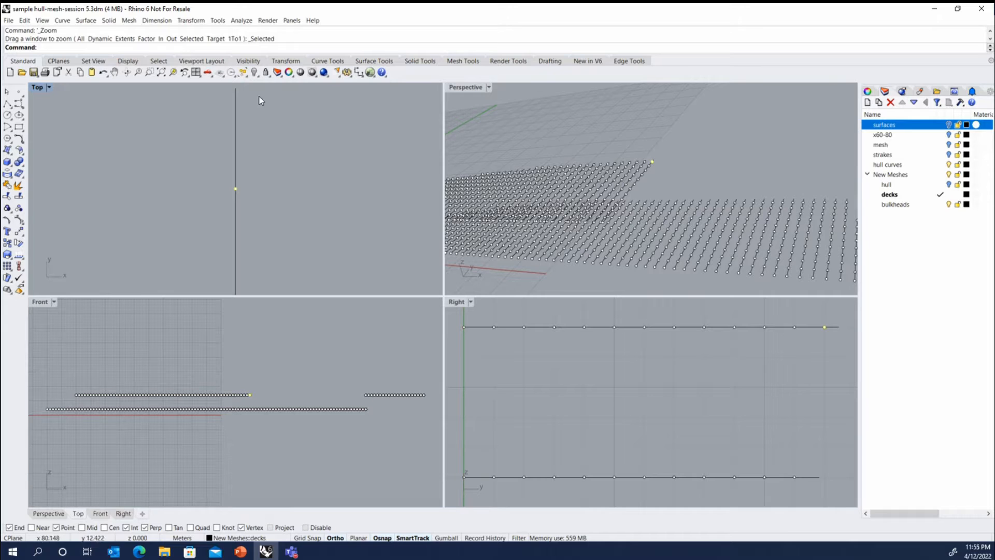
right_click(174, 72)
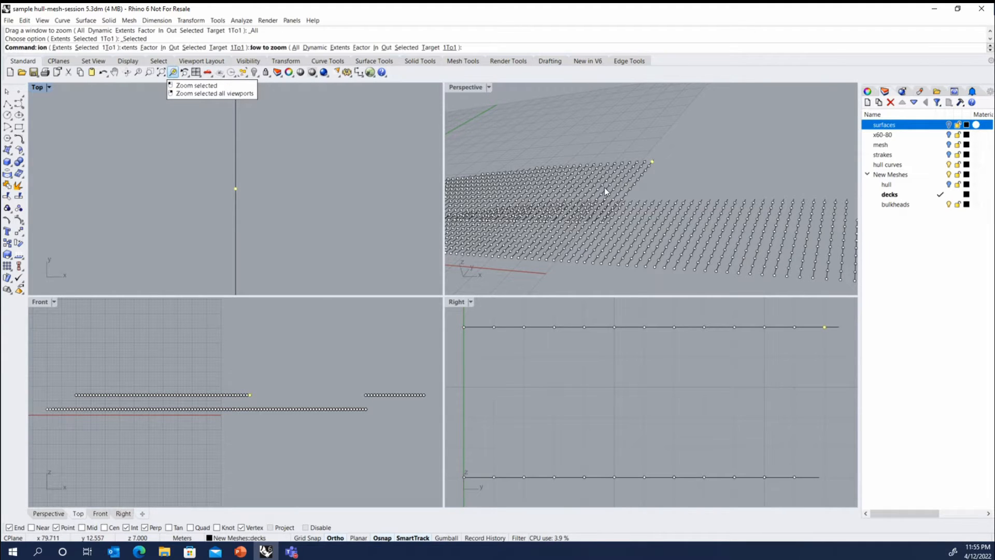
left_click(725, 203)
middle_click(724, 202)
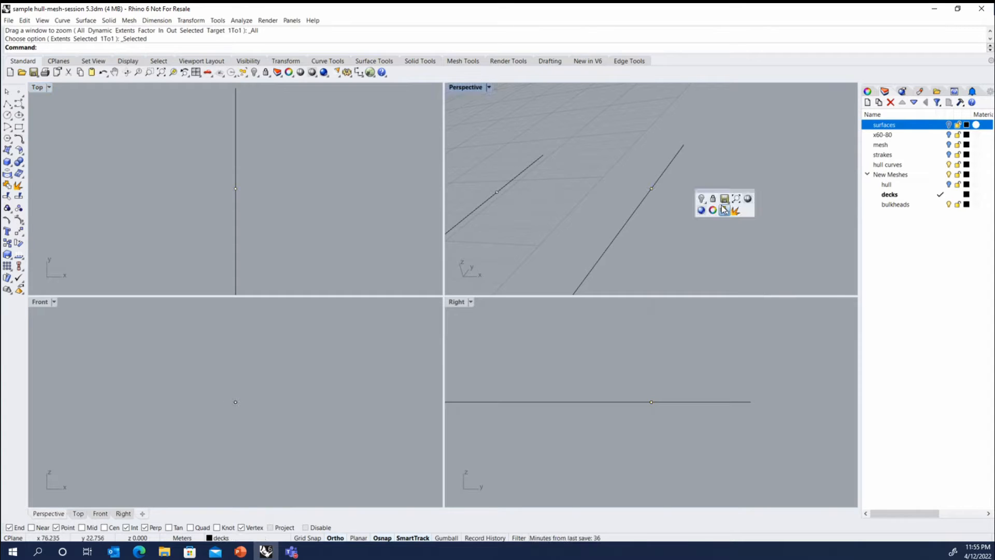
right_click(734, 196)
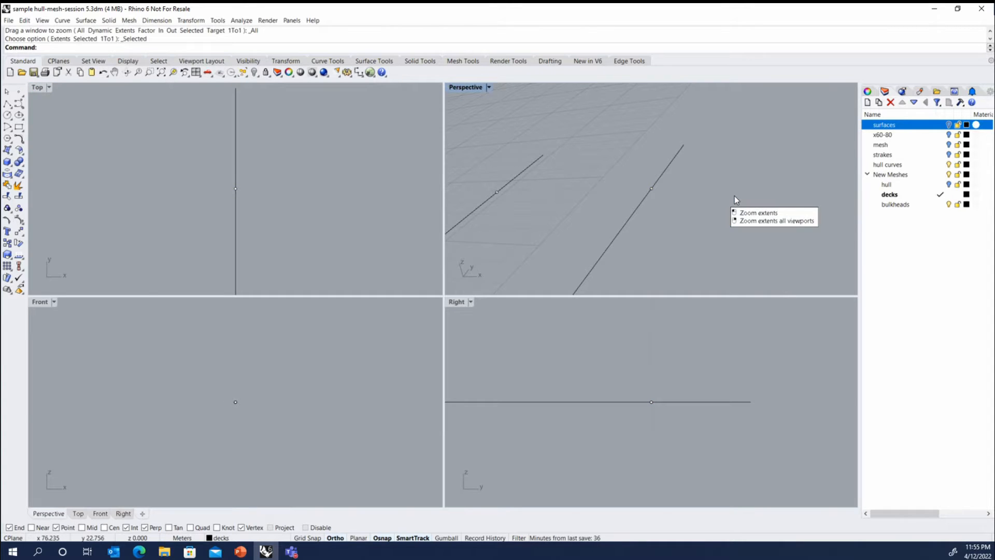
Step: Group the lower deck's points and curves, and group the upper deck's points and curves separately
left_click(683, 360)
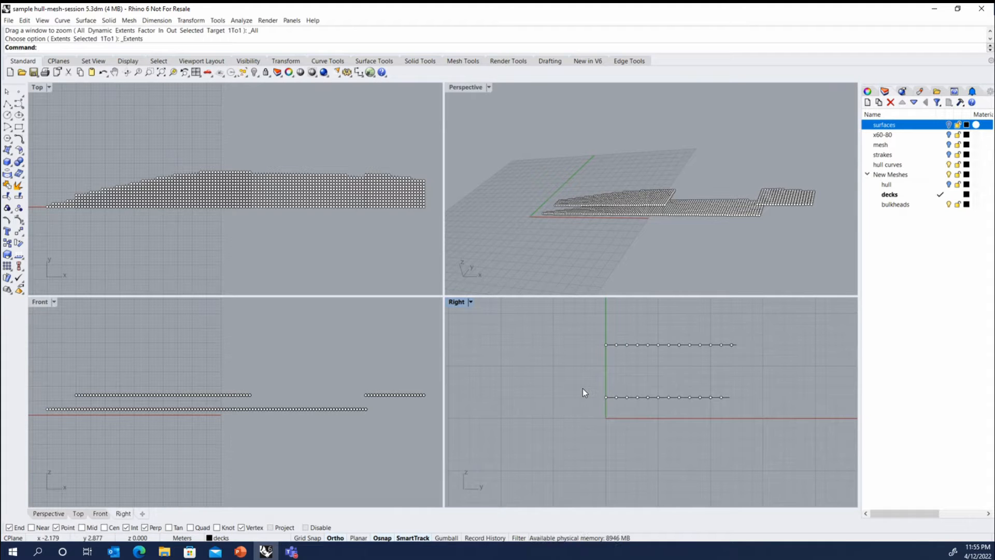
left_click_drag(582, 388, 773, 406)
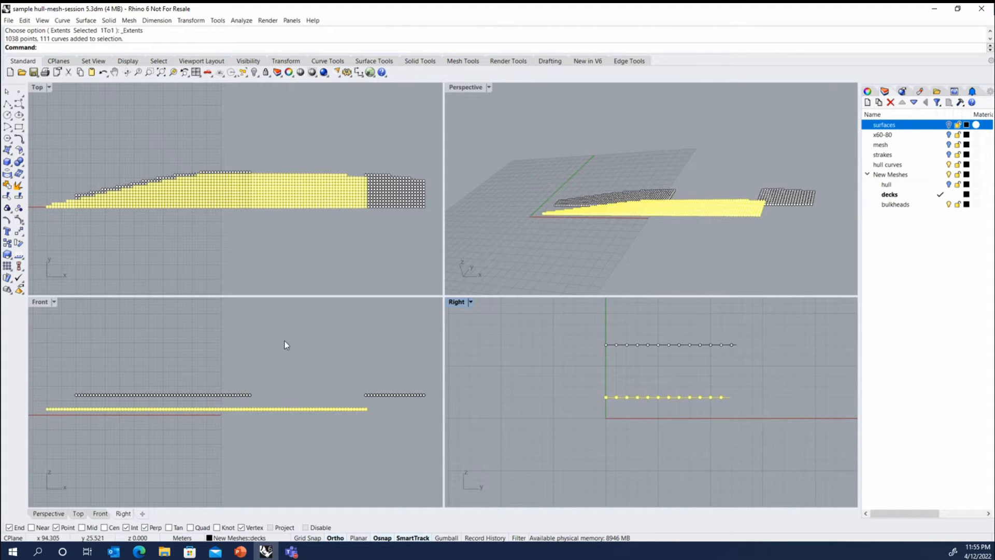
key("ctrl+g")
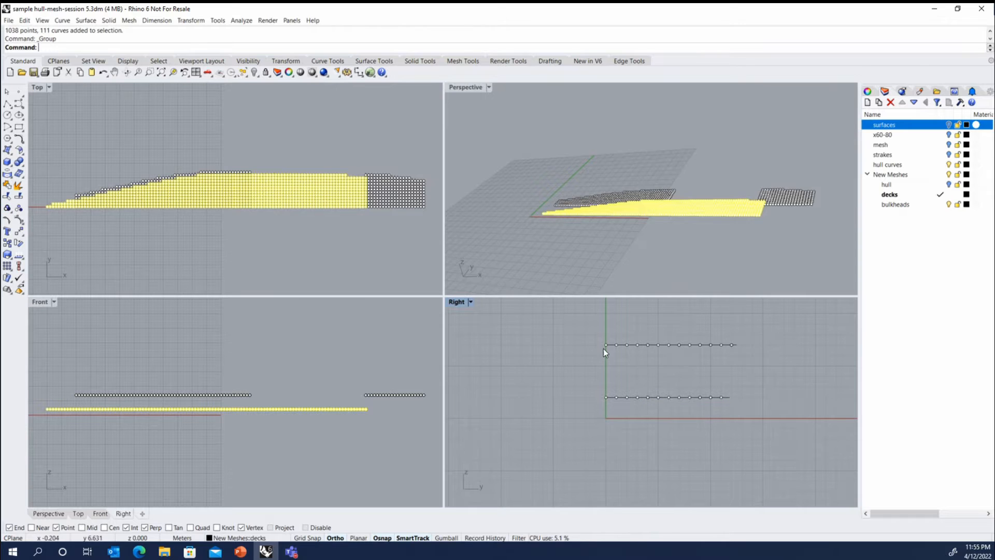
left_click(603, 348)
left_click_drag(536, 322, 777, 357)
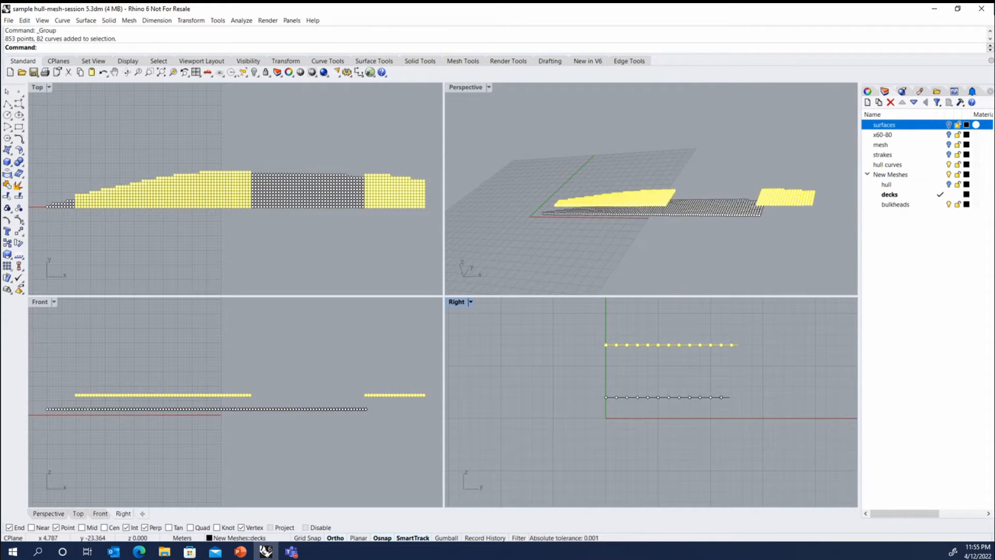
key("ctrl+g")
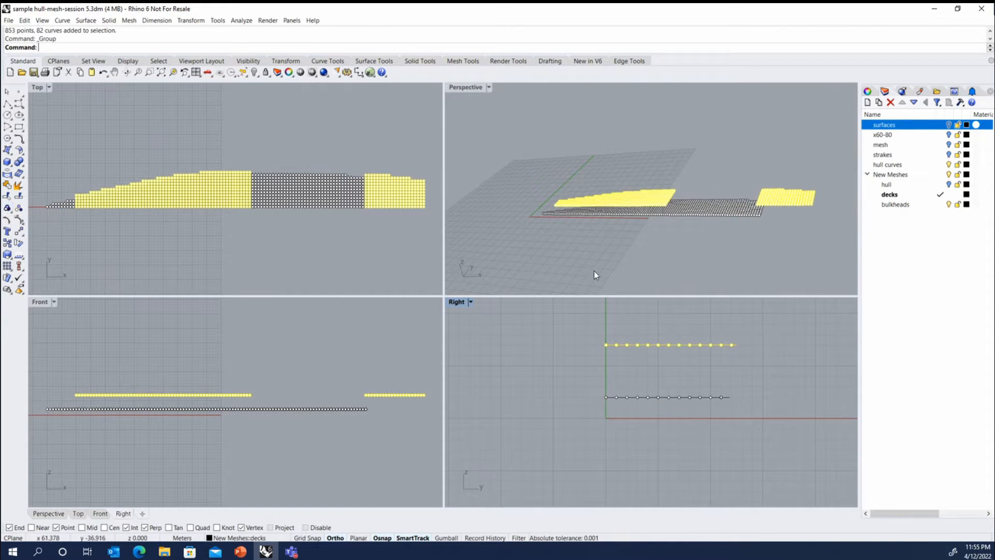
Step: Combine the upper and lower deck groups into one group and check that both decks select together
left_click(594, 270)
left_click(667, 204)
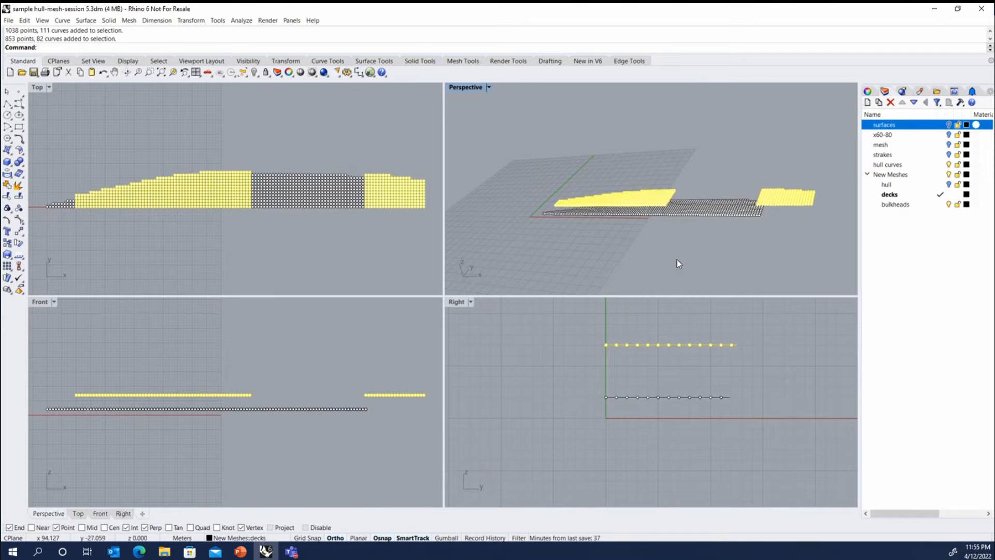
left_click_drag(689, 151, 611, 238)
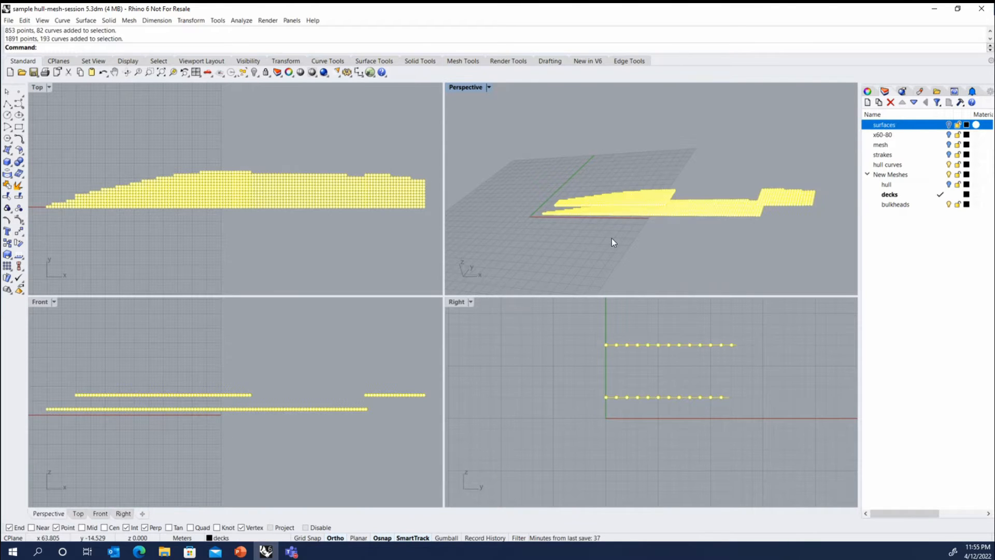
left_click(12, 218)
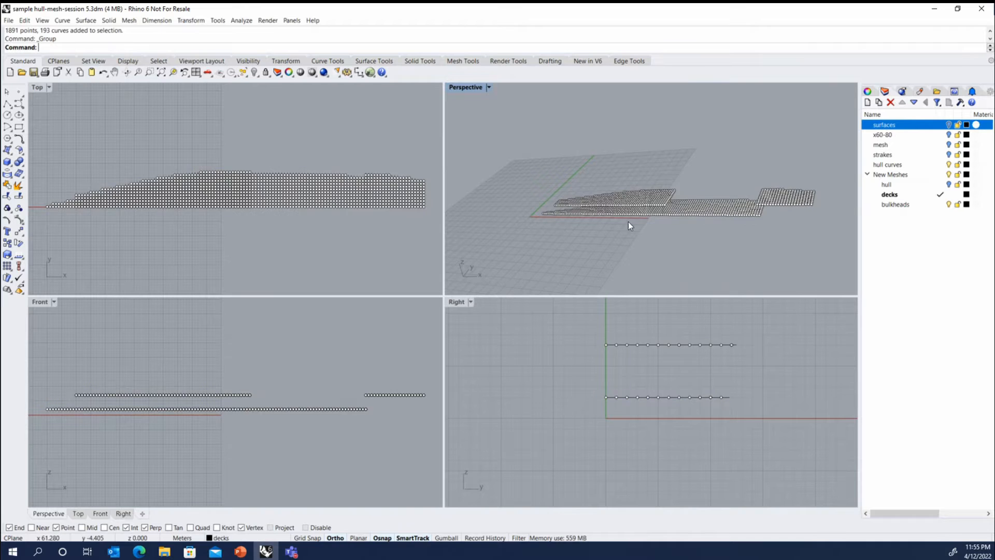
left_click(642, 203)
left_click(642, 219)
left_click(642, 214)
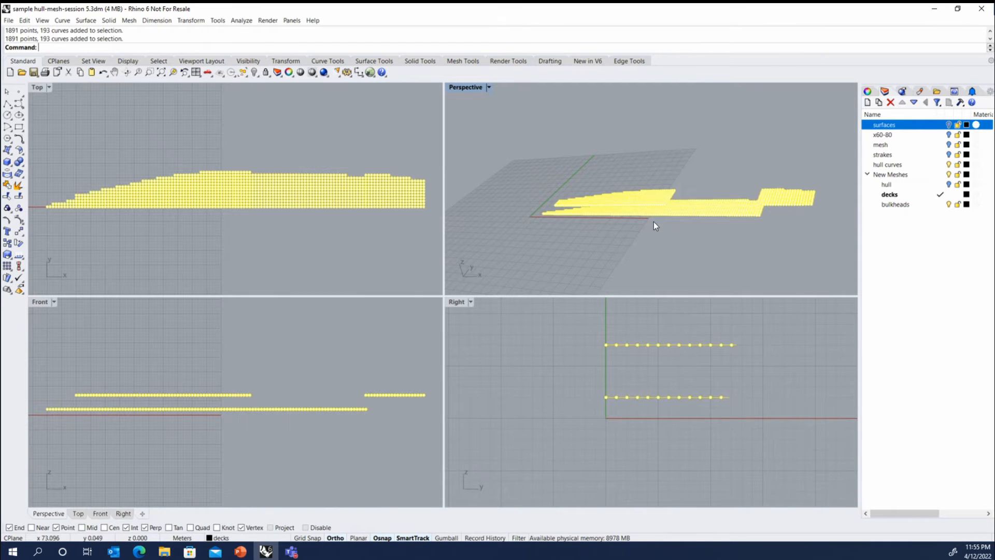
left_click(666, 256)
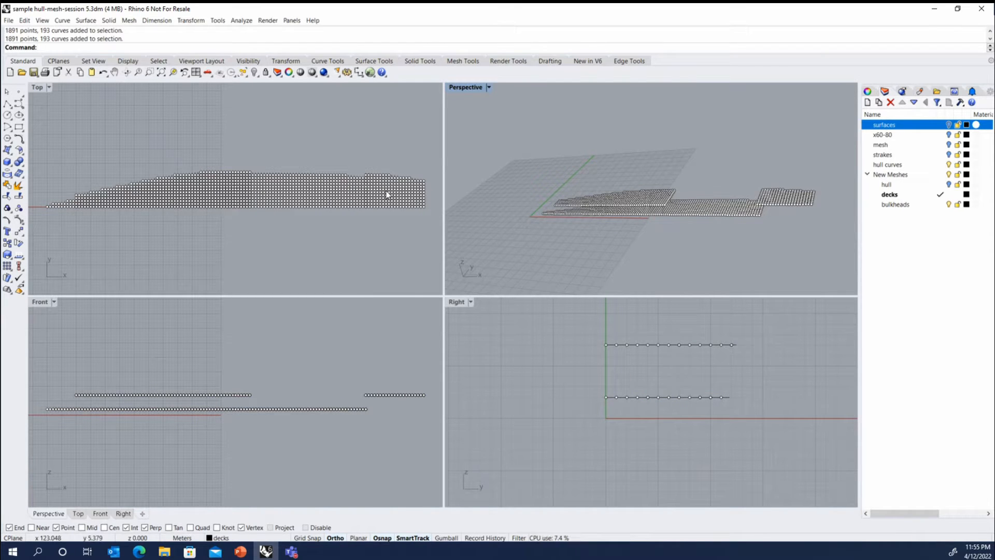
Step: Ungroup the combined decks and check that the upper and lower deck groups select separately
left_click(411, 188)
left_click(19, 208)
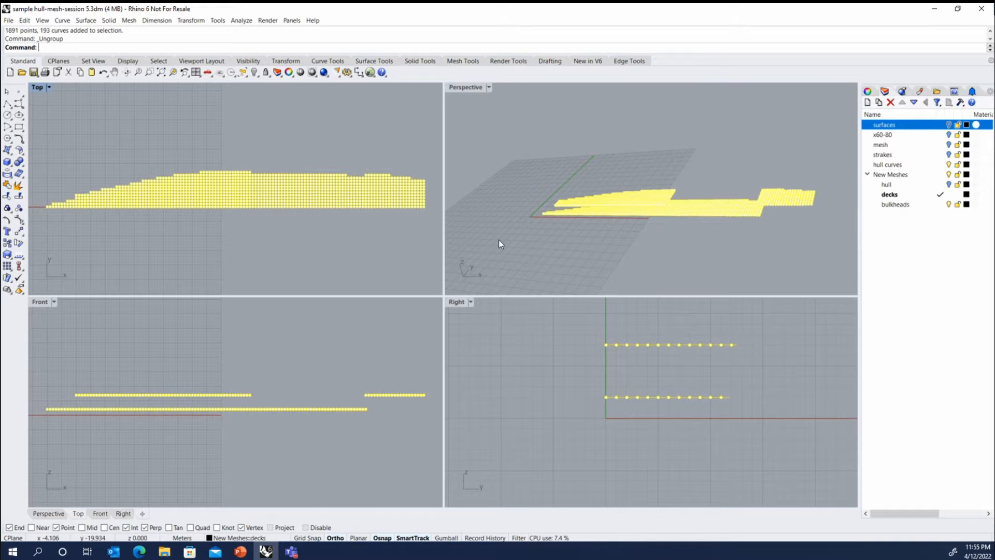
left_click(555, 219)
left_click(577, 204)
left_click(576, 234)
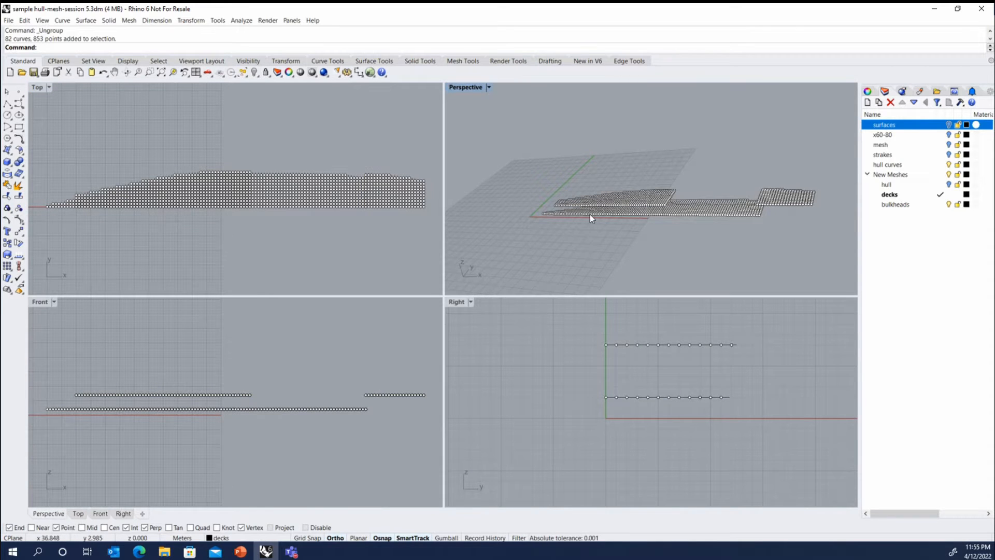
left_click(590, 214)
left_click(591, 240)
Step: Ungroup the upper deck's points and curves
left_click(605, 200)
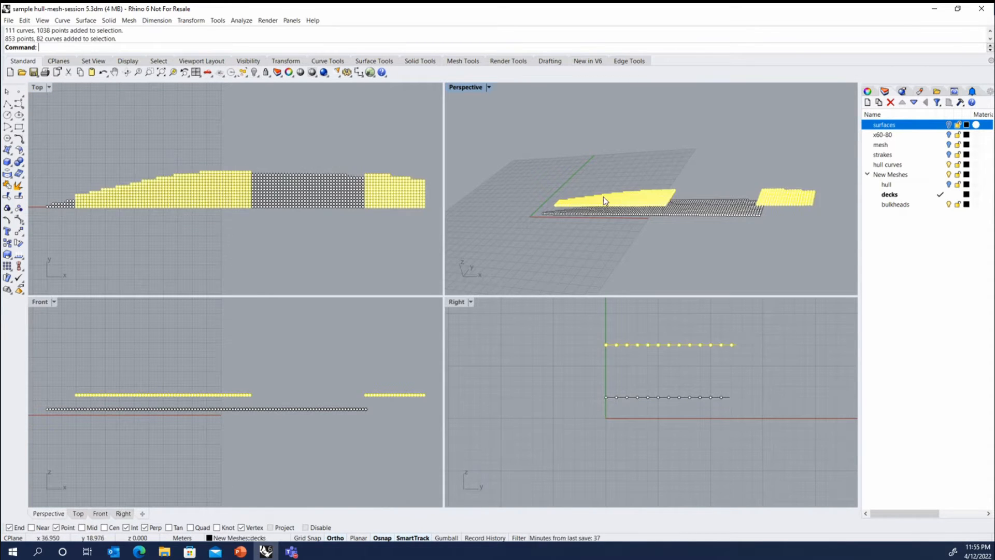
left_click(18, 209)
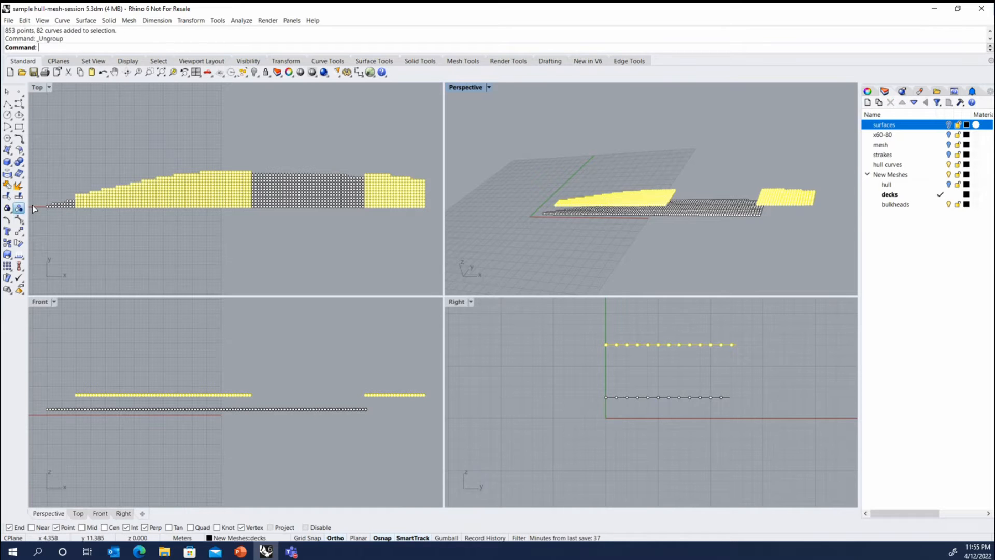
left_click(652, 173)
Step: Hide the lower deck's group of points and curves and turn on the surfaces layer
left_click(681, 216)
middle_click(643, 244)
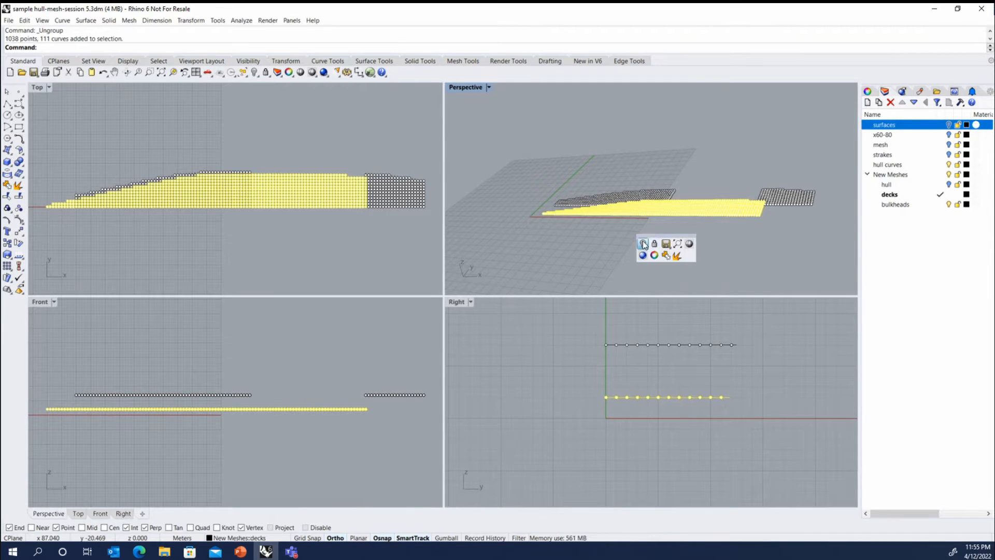
left_click(642, 243)
right_click_drag(630, 196, 664, 218)
left_click(948, 125)
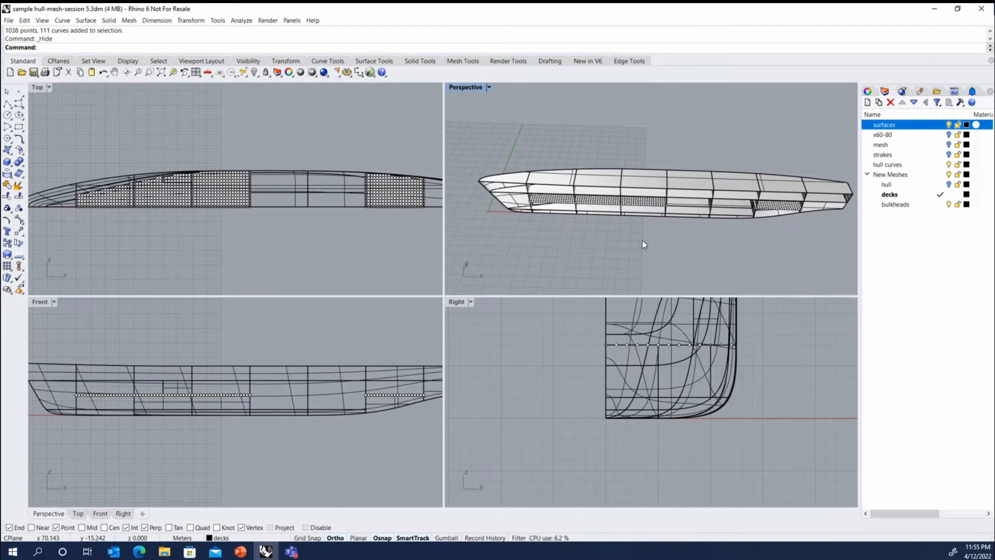
Step: Start duplicating edges and pick the hull-side edge of the longer deck surface
scroll(642, 240, "up", 3)
scroll(648, 232, "up", 5)
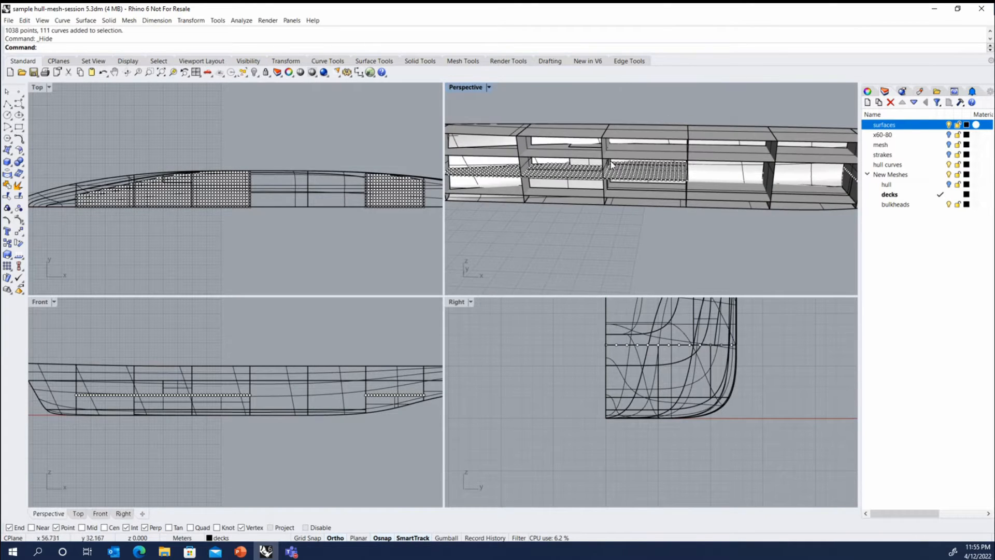
scroll(619, 182, "up", 4)
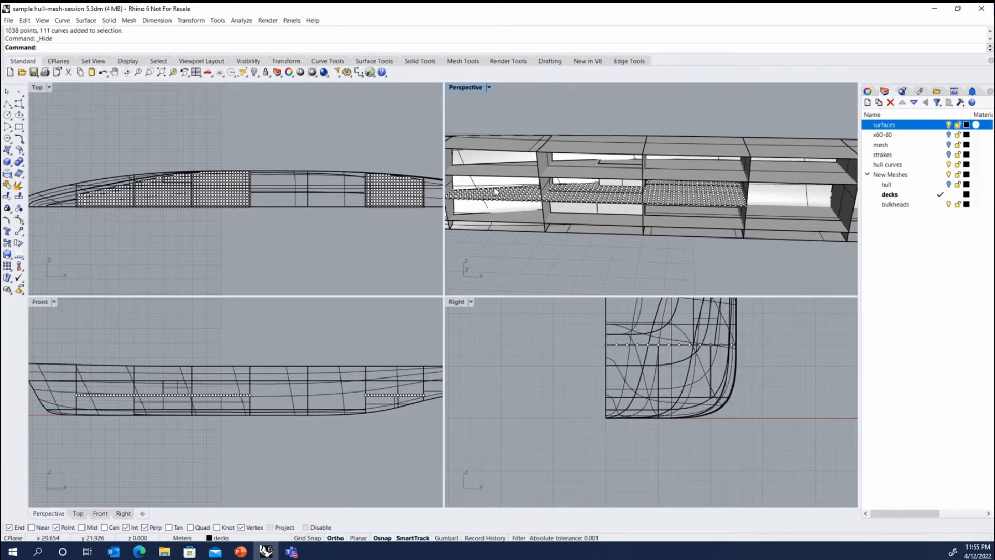
scroll(500, 185, "up", 2)
scroll(499, 186, "up", 2)
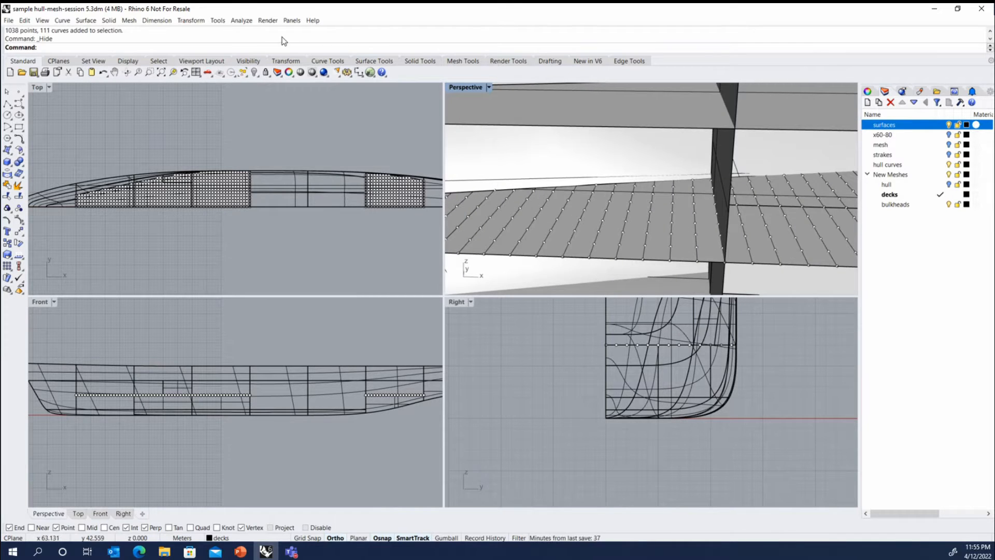
middle_click(389, 87)
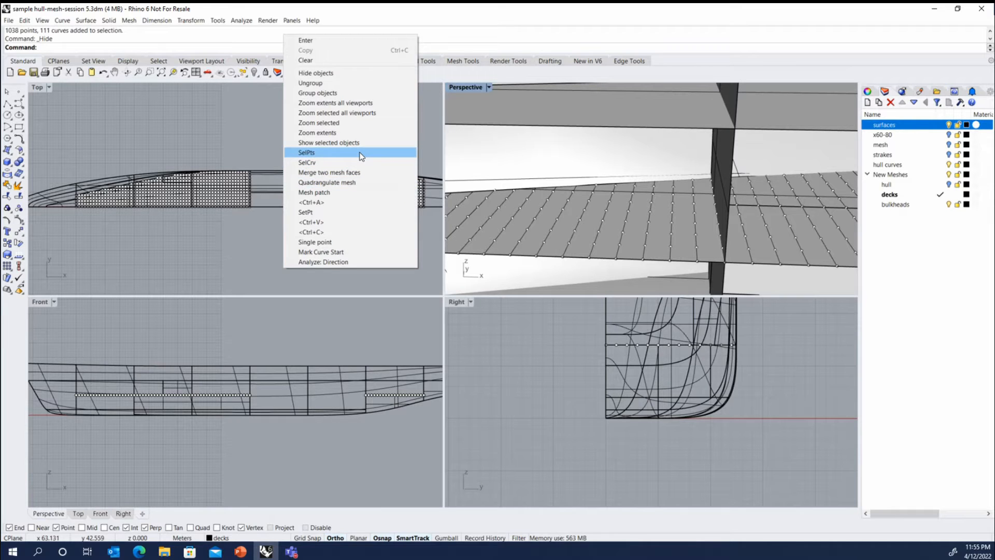
left_click(63, 20)
mouse_move(110, 313)
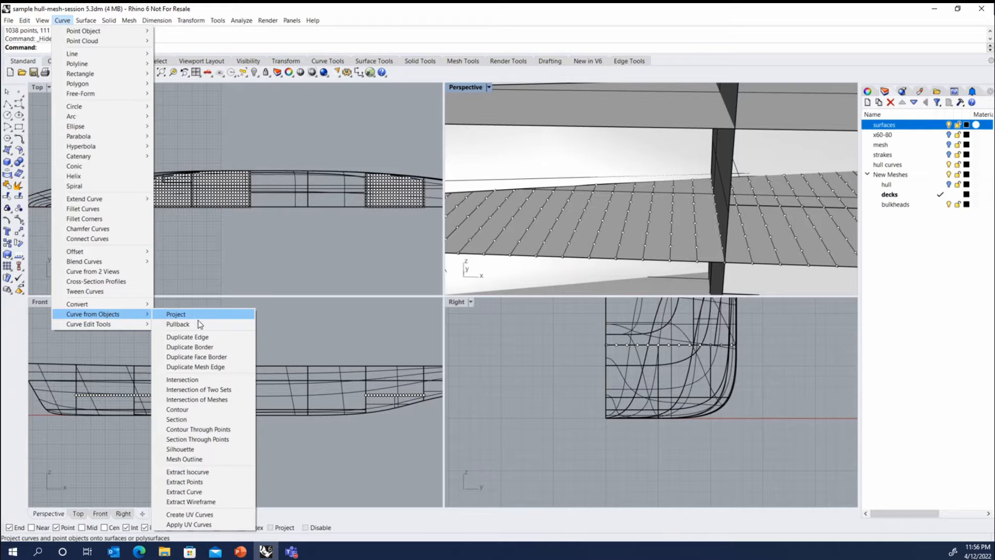
left_click(187, 337)
left_click(609, 189)
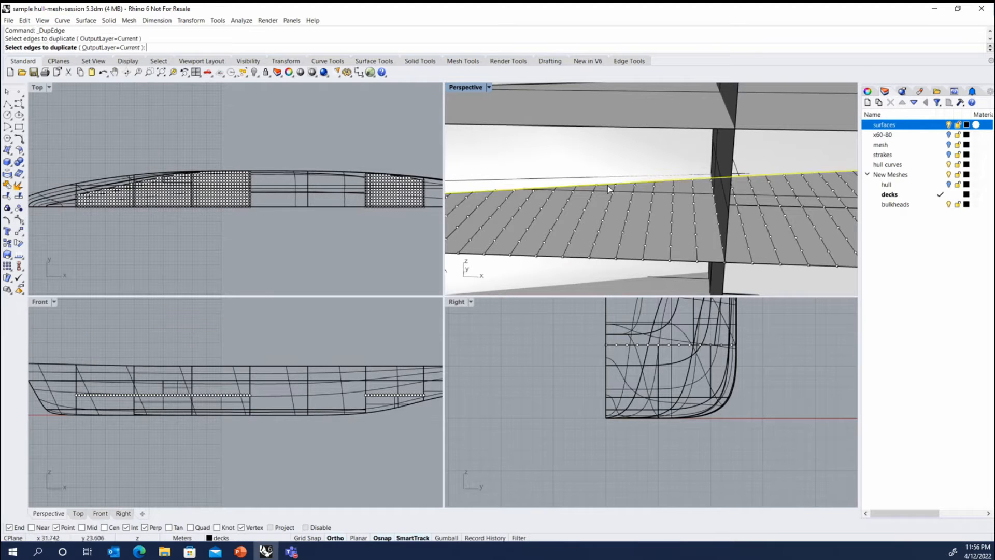
Step: Add the hull-side edge of the shorter deck, finish the edge duplication and turn off the surfaces layer
scroll(549, 210, "down", 8)
scroll(735, 226, "up", 10)
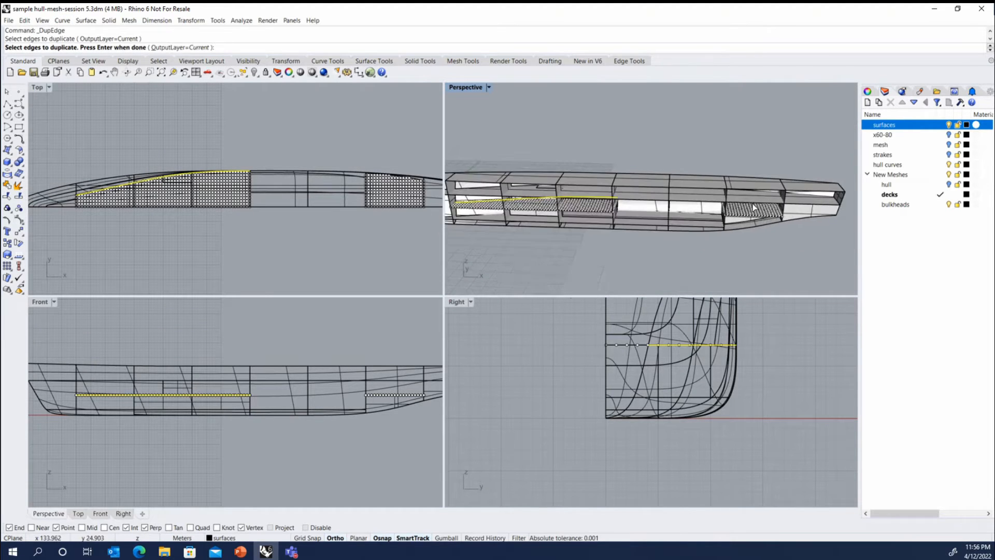
left_click(733, 222)
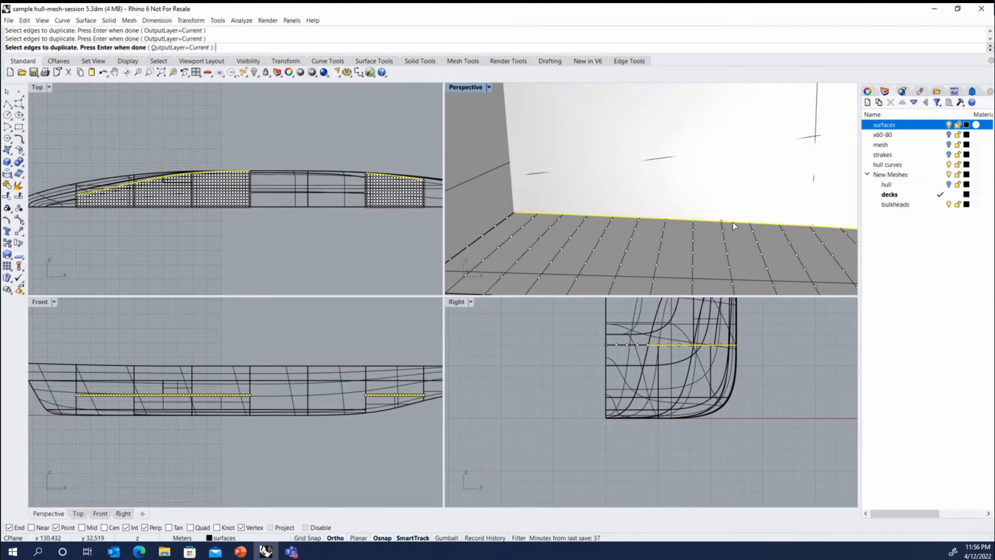
key("Return")
scroll(742, 217, "down", 6)
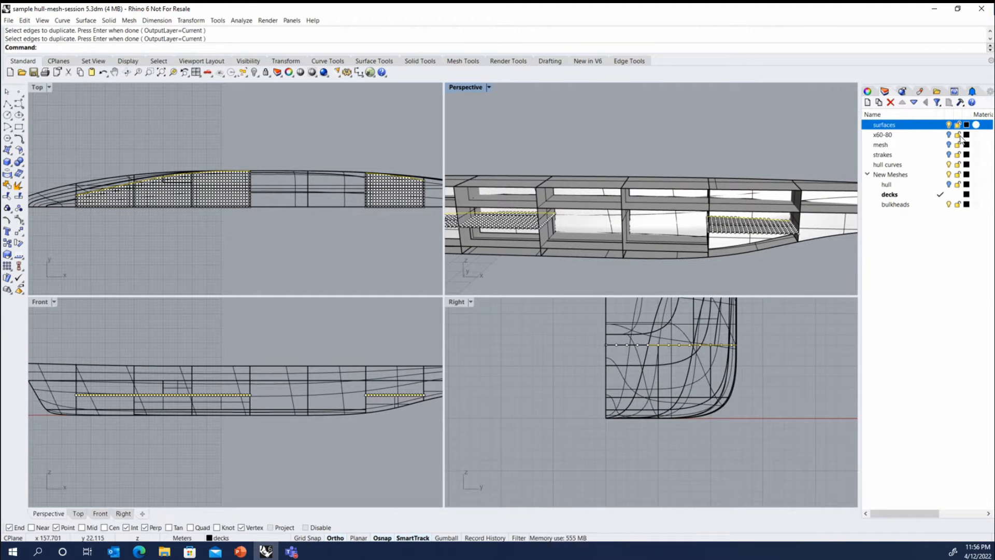
left_click(949, 126)
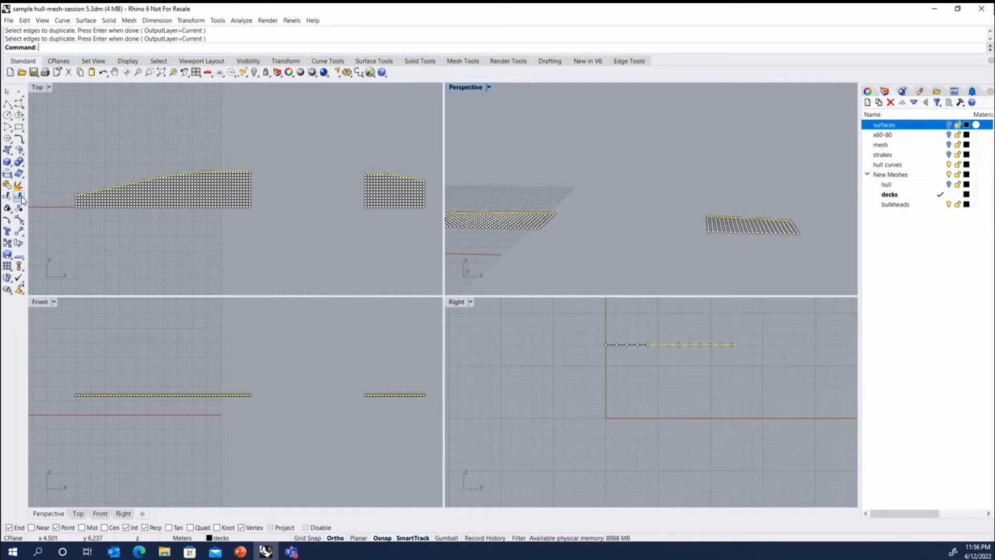
Step: Delete the point crowding the duplicated edge curve at the longer deck's narrow end
scroll(66, 191, "up", 5)
left_click_drag(74, 211, 95, 240)
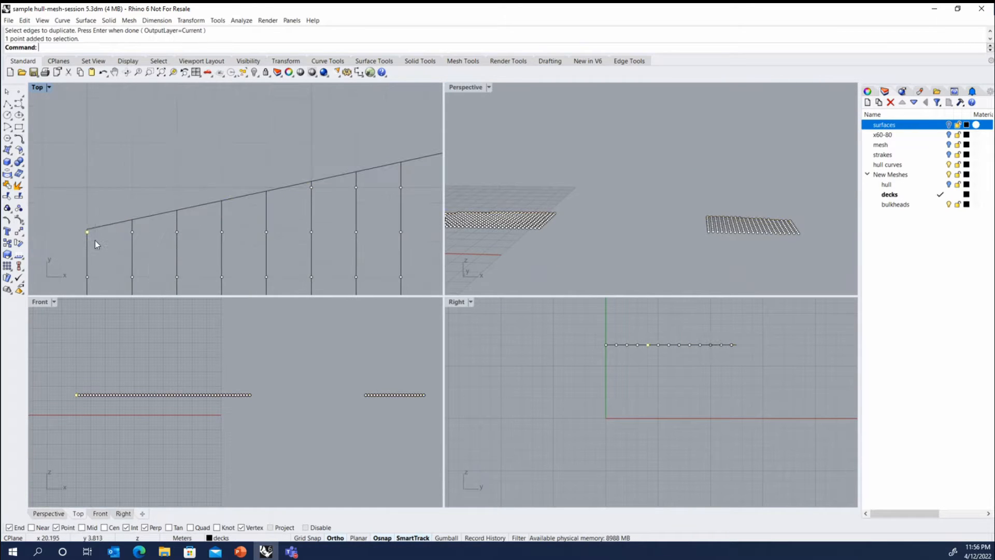
key("Delete")
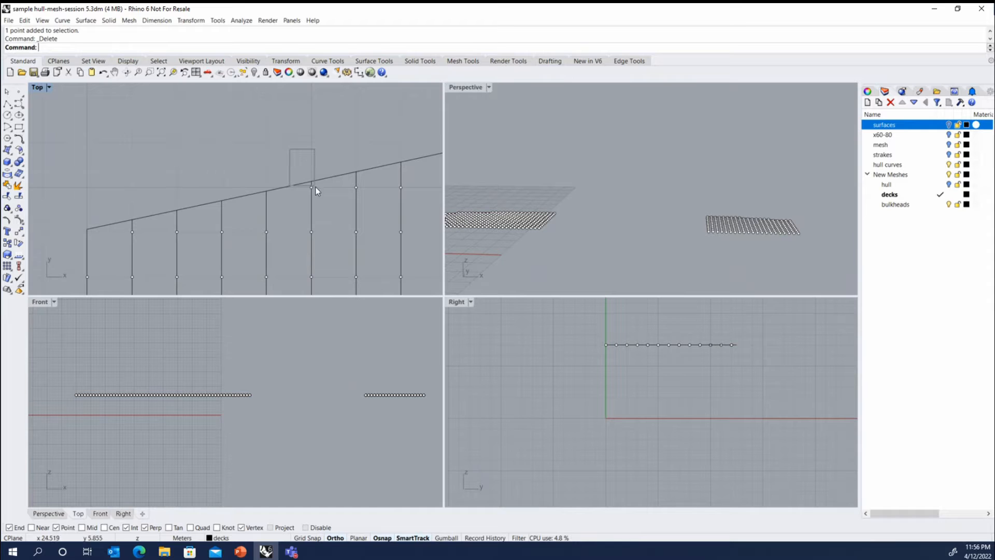
Step: Delete the points nearly touching the edge curve along the sloping part of the longer deck
scroll(255, 176, "down", 4)
scroll(248, 188, "up", 3)
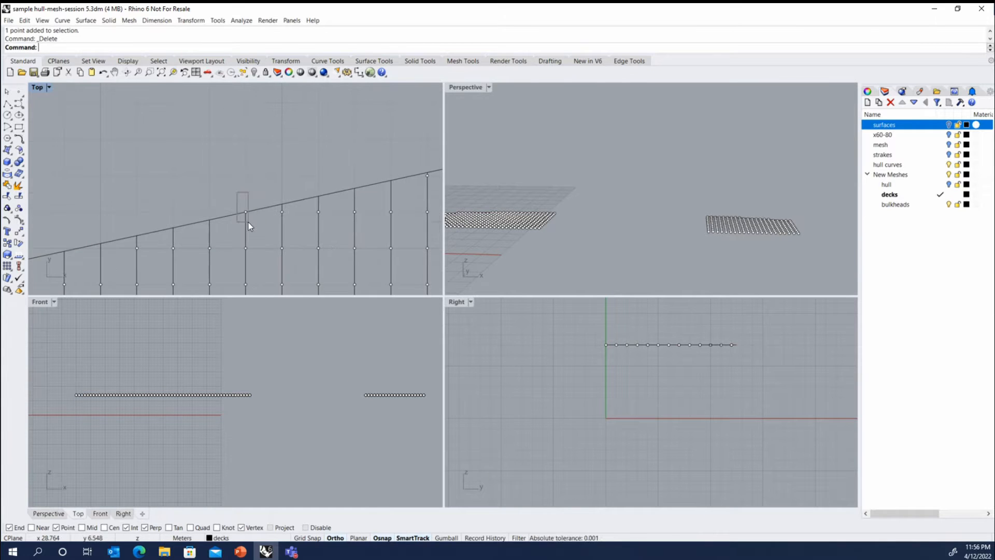
left_click_drag(249, 225, 250, 224)
scroll(270, 199, "down", 3)
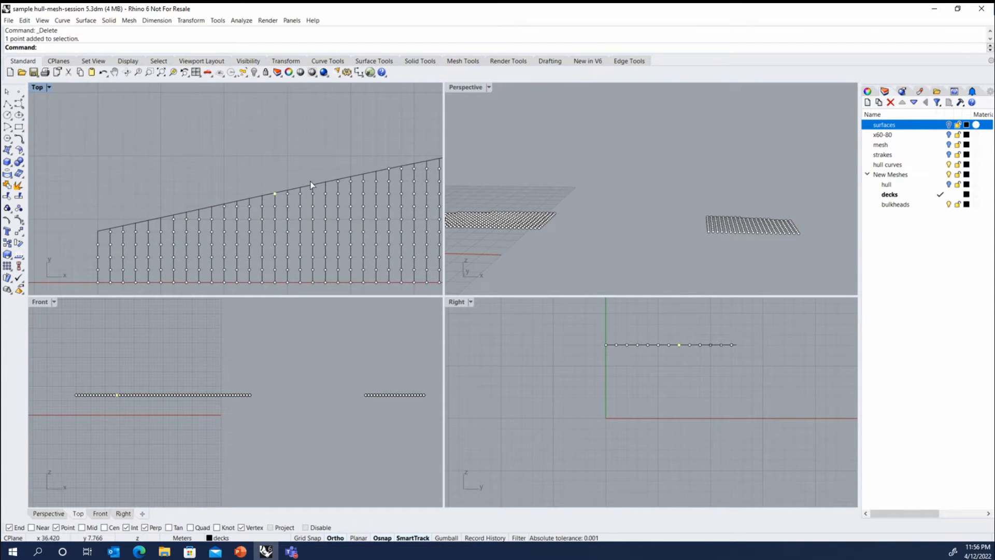
left_click_drag(330, 167, 394, 175)
scroll(311, 179, "down", 12)
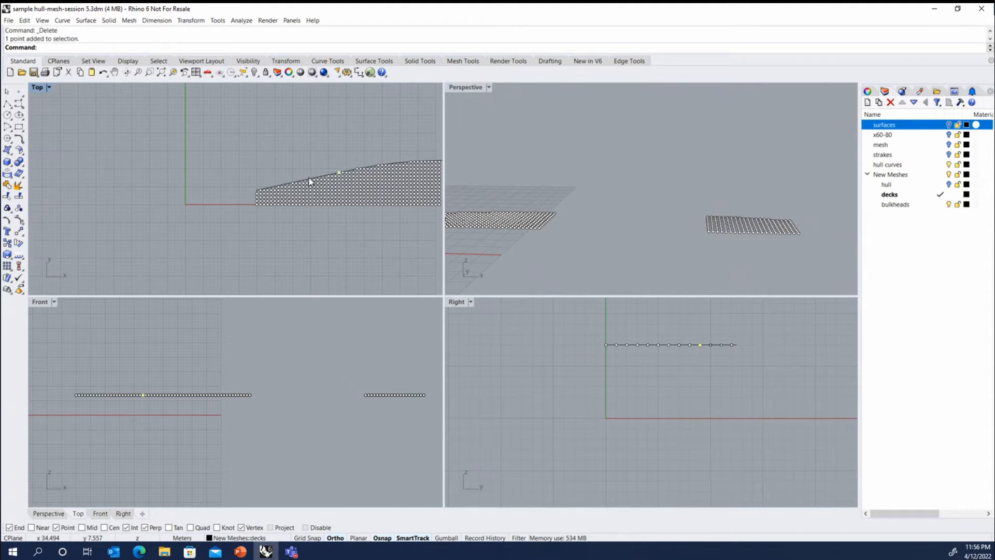
key("Delete")
Step: Delete the remaining points crowding the edge curve where the longer deck flattens toward its wide end
scroll(377, 159, "up", 14)
left_click_drag(283, 183, 298, 207)
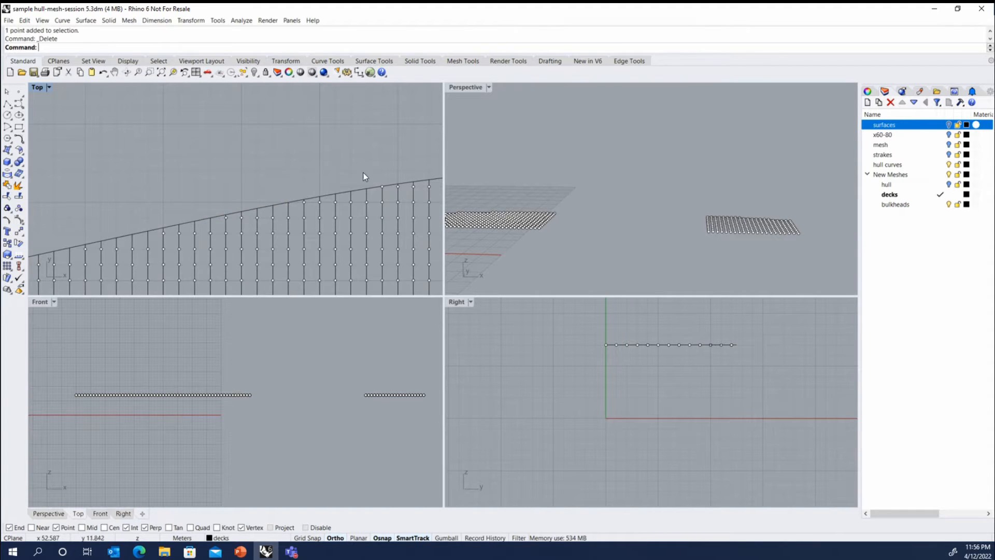
scroll(352, 181, "down", 5)
scroll(353, 182, "up", 5)
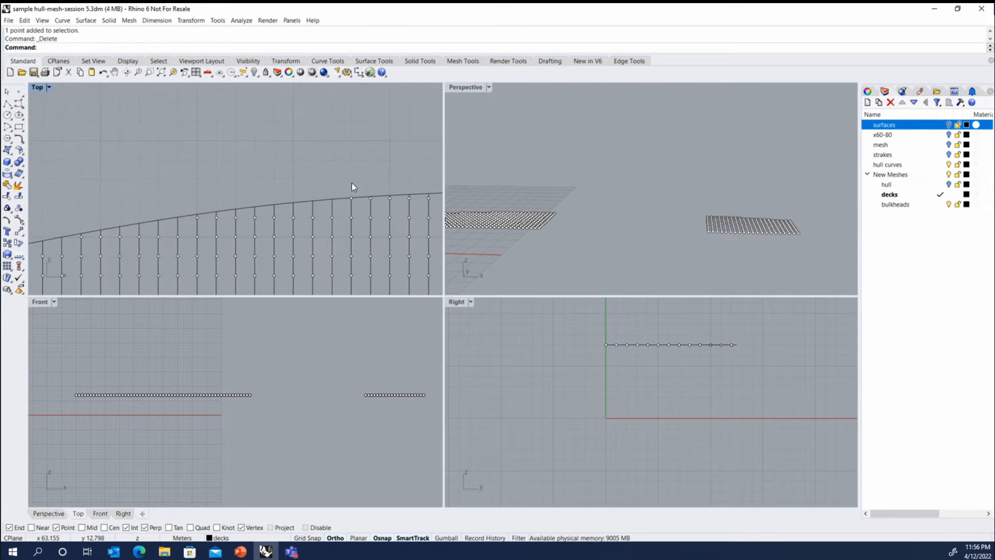
left_click_drag(367, 204, 376, 207)
left_click_drag(330, 174, 394, 203)
scroll(285, 211, "down", 5)
key("Delete")
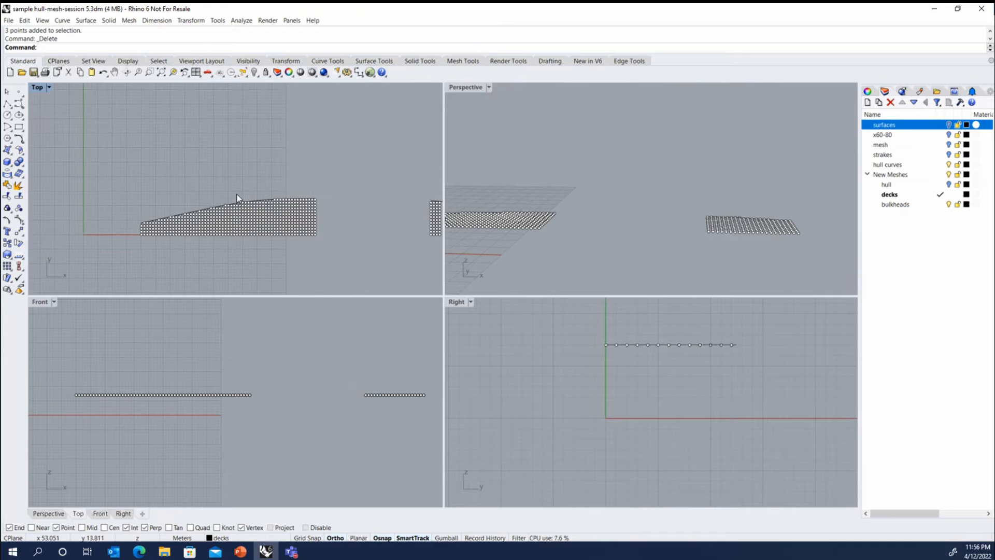
Step: Delete the points nearly touching the duplicated edge curve of the shorter deck
scroll(326, 202, "up", 10)
scroll(197, 186, "up", 2)
scroll(195, 186, "down", 12)
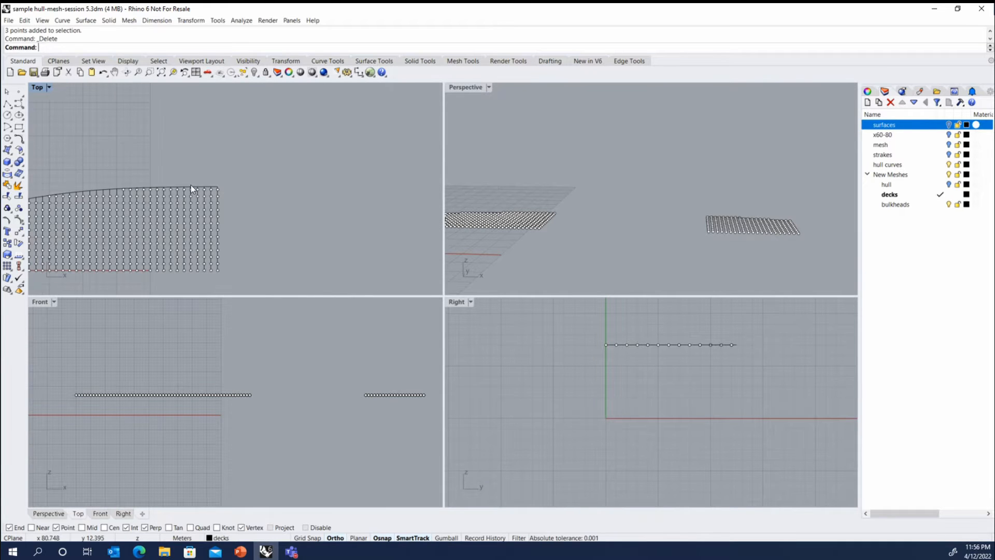
scroll(246, 185, "up", 8)
scroll(409, 179, "up", 4)
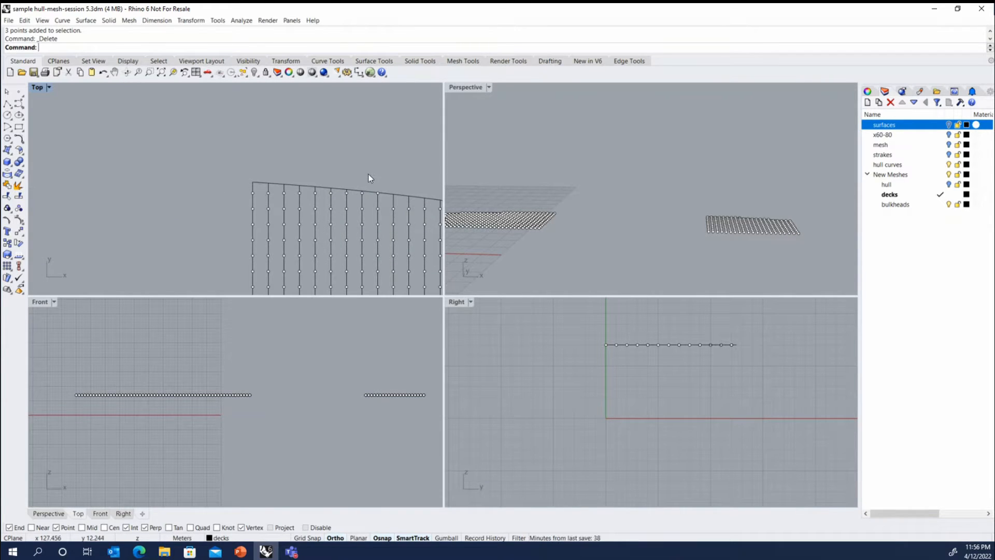
left_click_drag(354, 175, 357, 207)
scroll(227, 207, "down", 6)
key("Delete")
scroll(368, 210, "up", 5)
key("Delete")
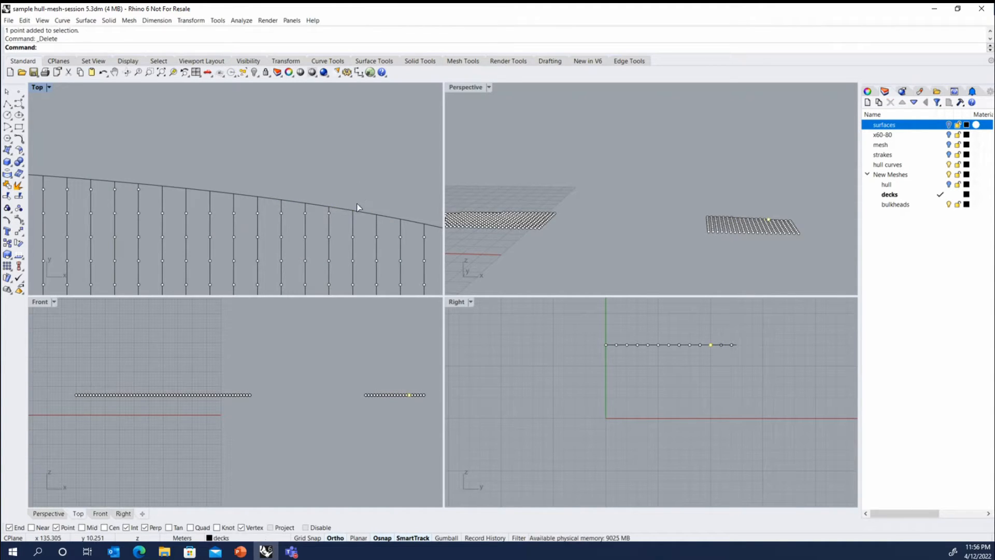
scroll(275, 177, "down", 8)
scroll(376, 207, "up", 6)
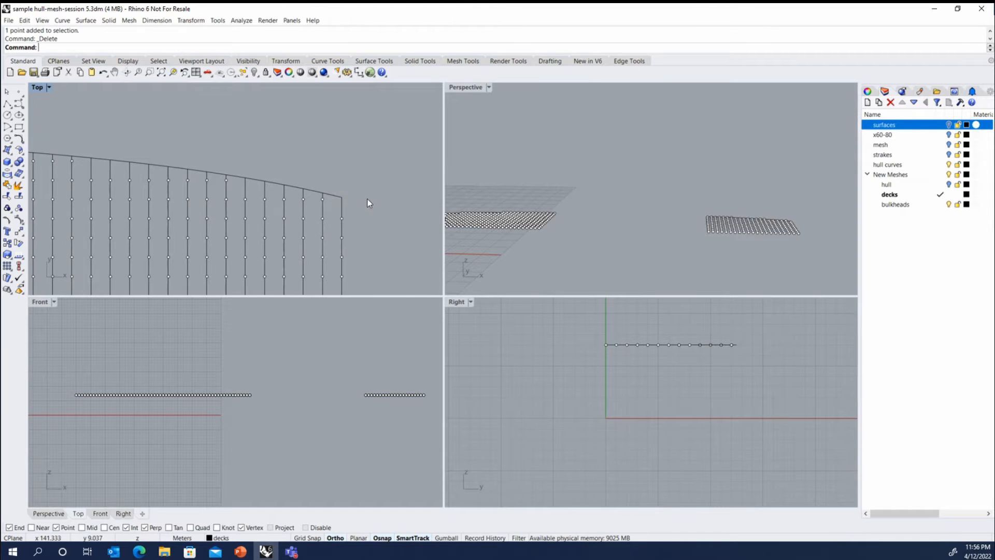
scroll(370, 195, "down", 4)
left_click(289, 184)
left_click(300, 166)
right_click_drag(300, 166, 311, 160)
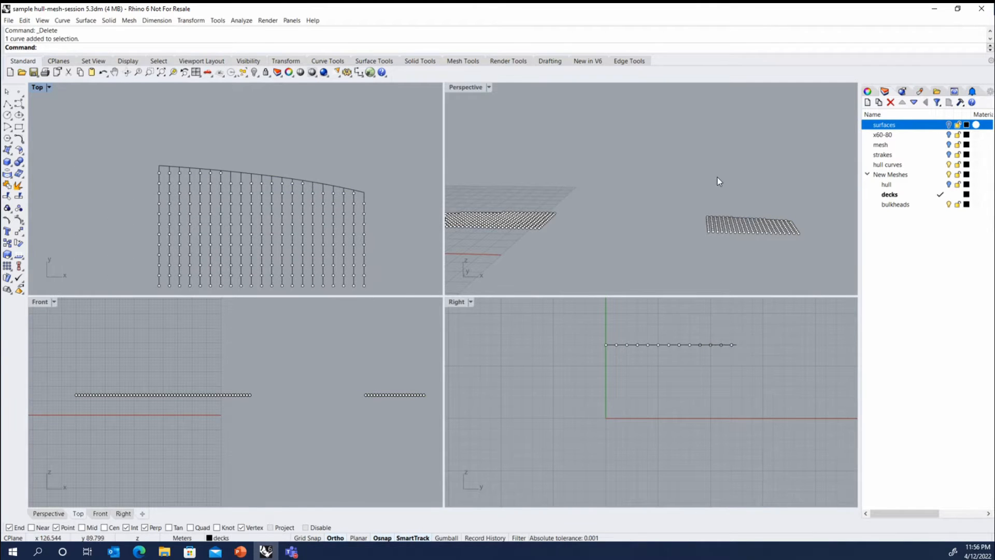
Step: Select only the shorter deck's transverse curves, excluding the longer deck's curves, and add the shorter deck's edge curve
scroll(611, 363, "up", 3)
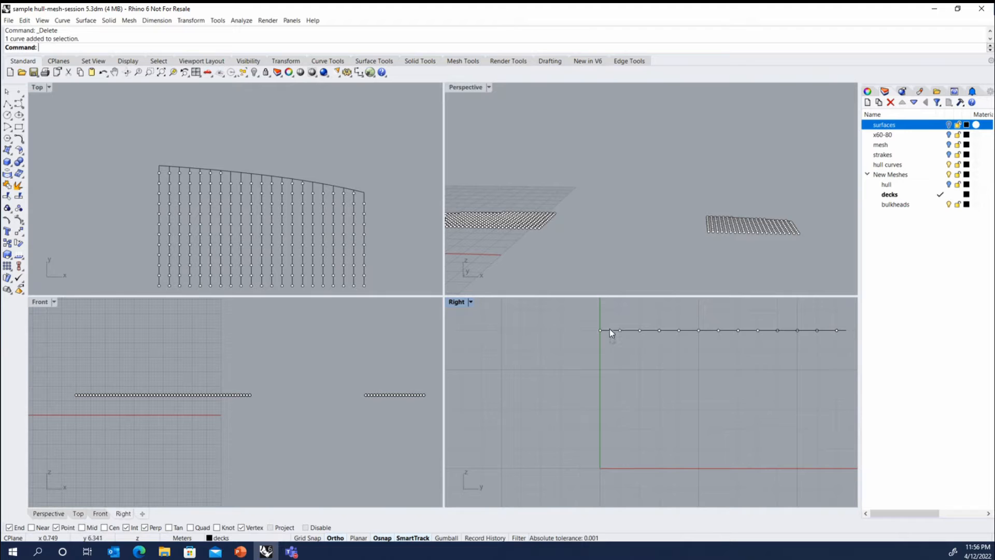
left_click_drag(610, 329, 607, 322)
scroll(586, 192, "down", 4)
left_click_drag(591, 180, 481, 231)
scroll(598, 215, "down", 6)
left_click_drag(568, 187, 520, 225, "ctrl")
scroll(636, 224, "up", 8)
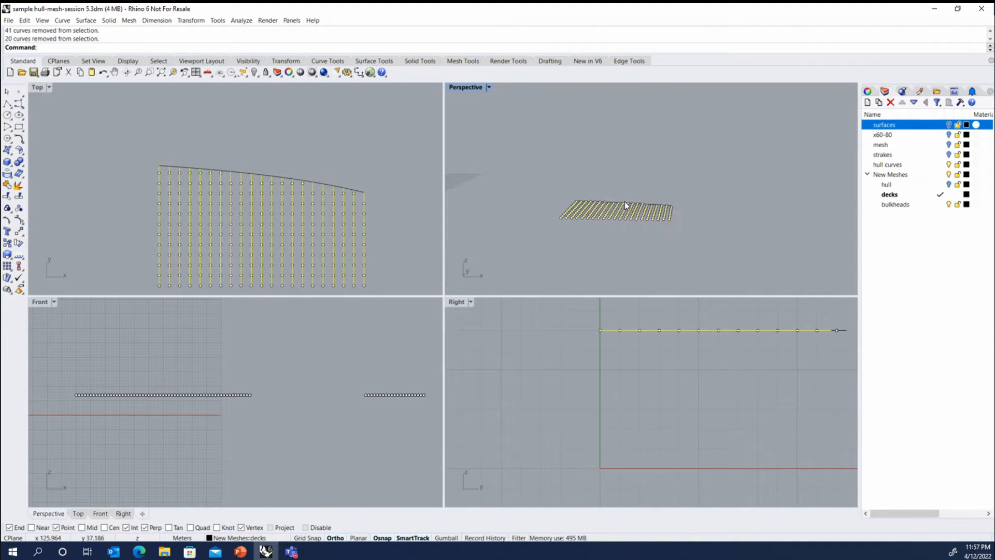
scroll(625, 206, "up", 10)
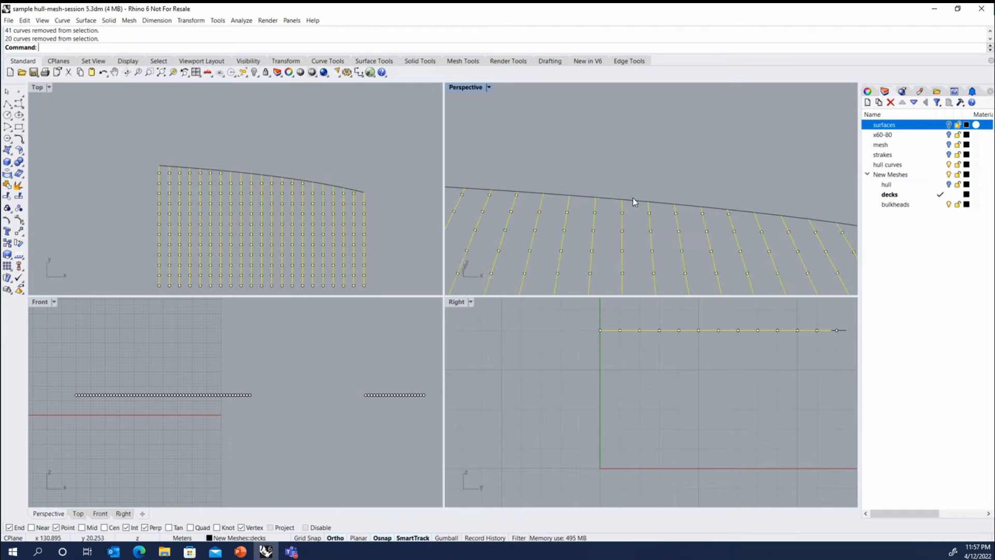
left_click(630, 200, "shift")
scroll(616, 155, "down", 2)
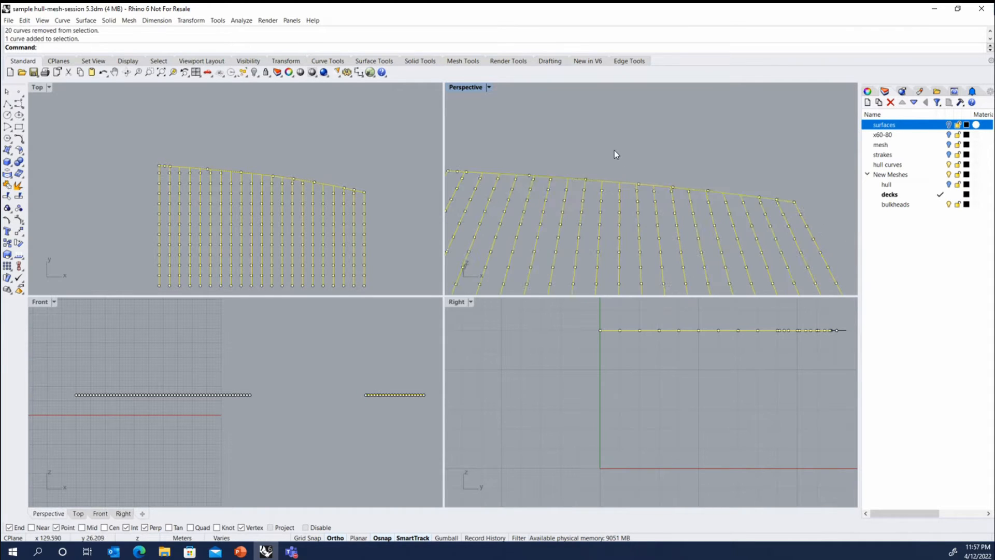
scroll(554, 139, "down", 5)
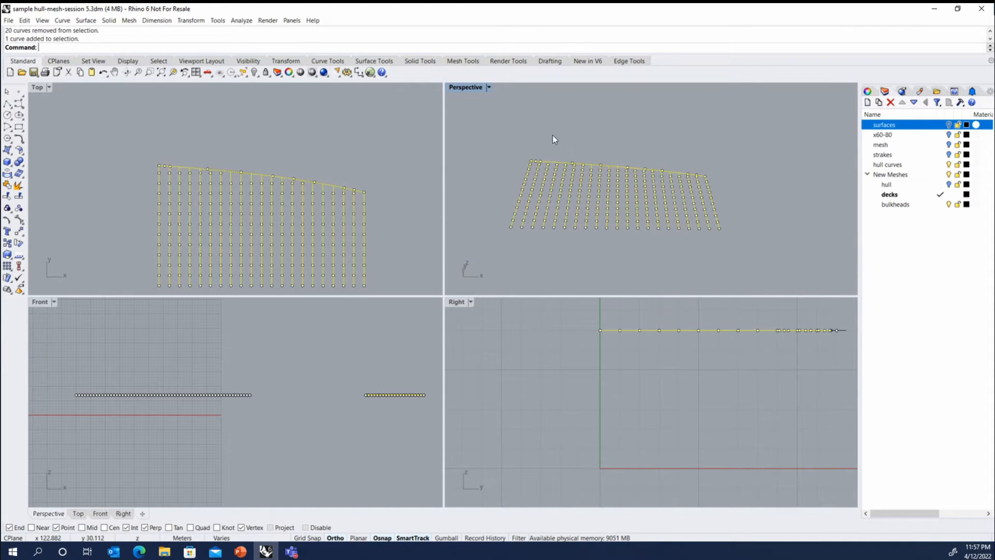
Step: Try a mesh patch from only the shorter deck's selected curves and delete the generated mesh
left_click(459, 62)
left_click(16, 208)
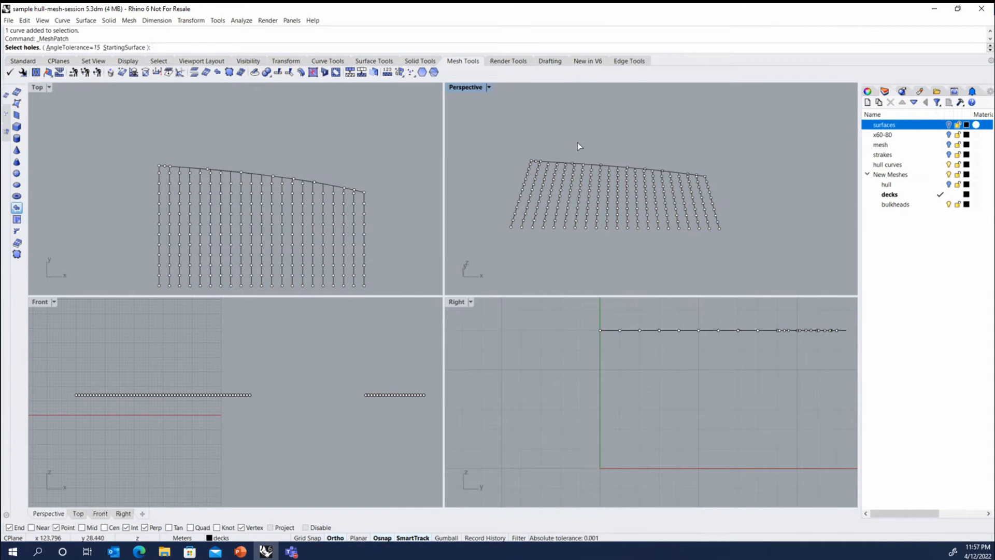
key("Return")
mouse_move(575, 140)
right_mouse_down()
mouse_move(617, 205)
mouse_move(559, 146)
right_mouse_up()
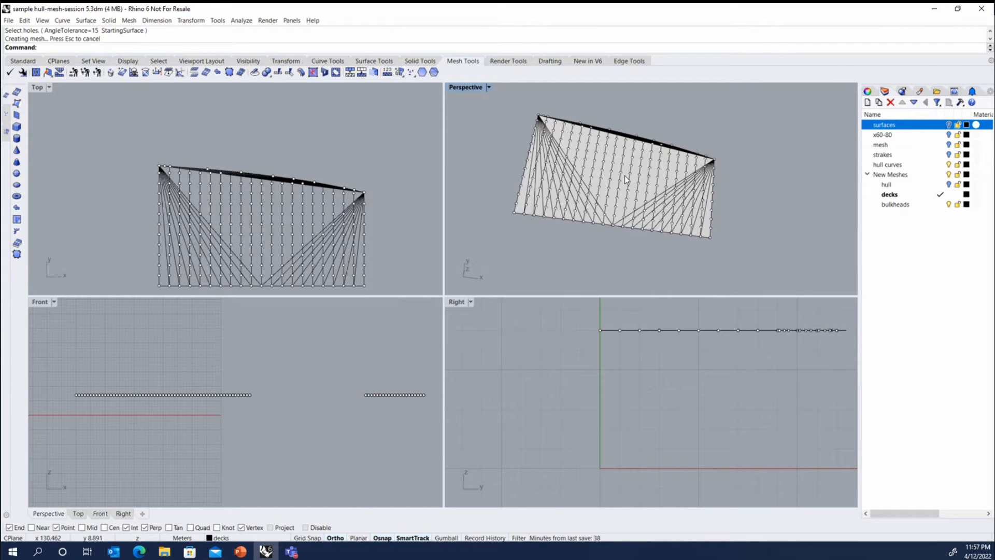
scroll(619, 186, "up", 3)
left_click(614, 197)
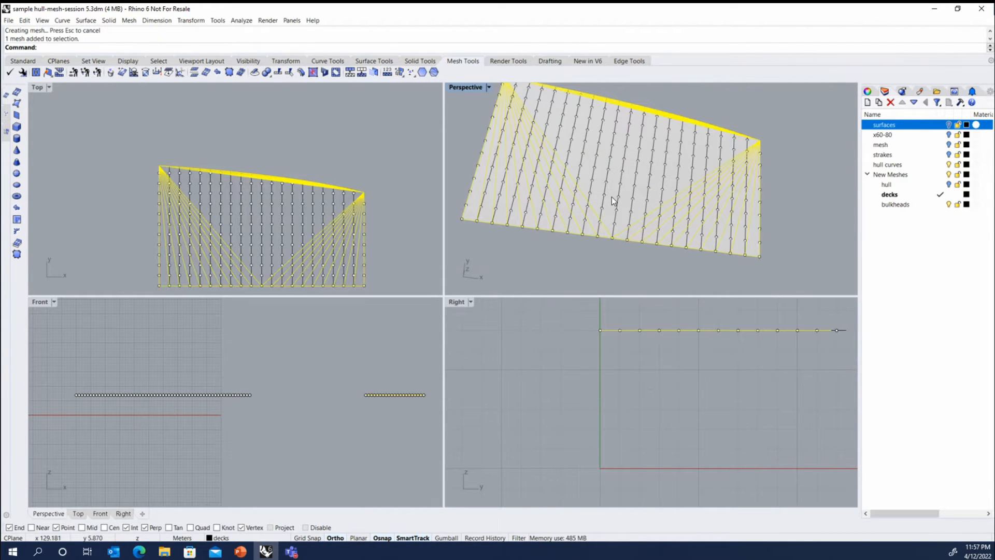
key("Delete")
Step: Select all points and curves of the shorter deck and create a mesh patch from them
scroll(589, 181, "down", 3)
left_click_drag(527, 112, 683, 228)
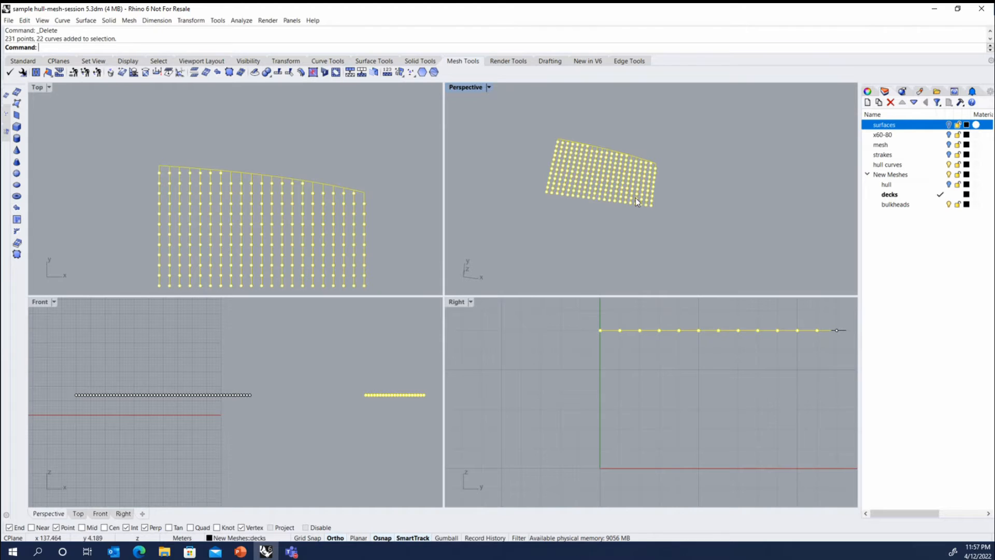
left_click(16, 207)
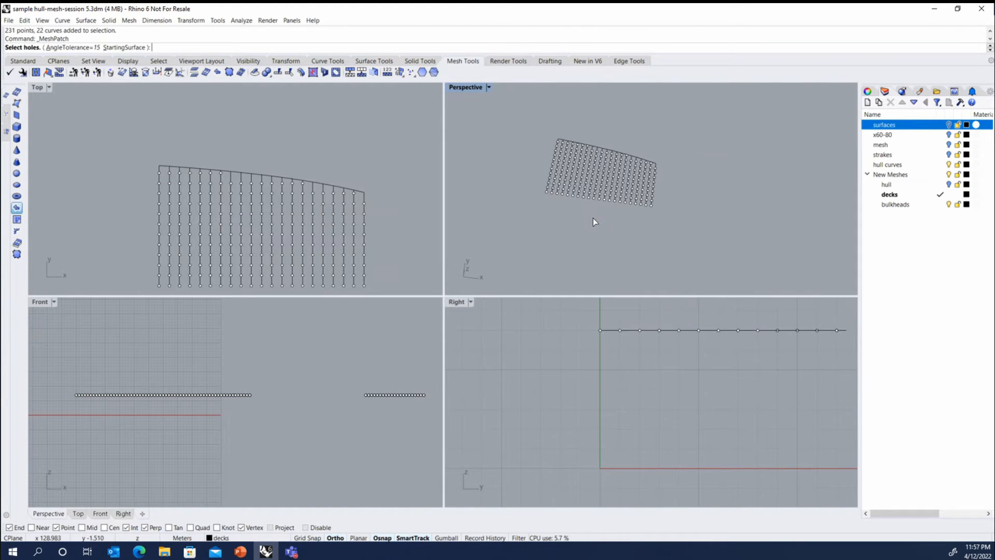
scroll(586, 179, "up", 5)
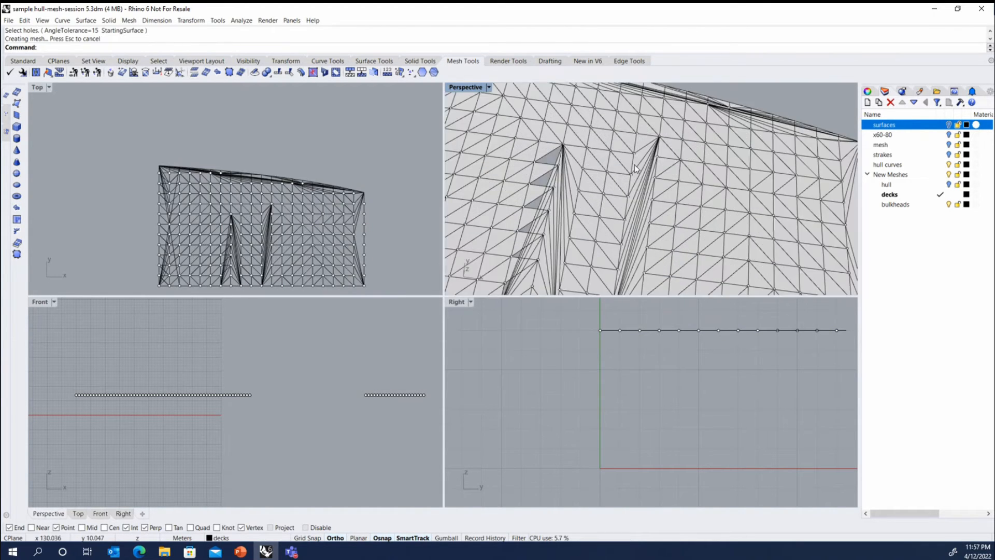
scroll(636, 168, "down", 4)
scroll(591, 196, "up", 2)
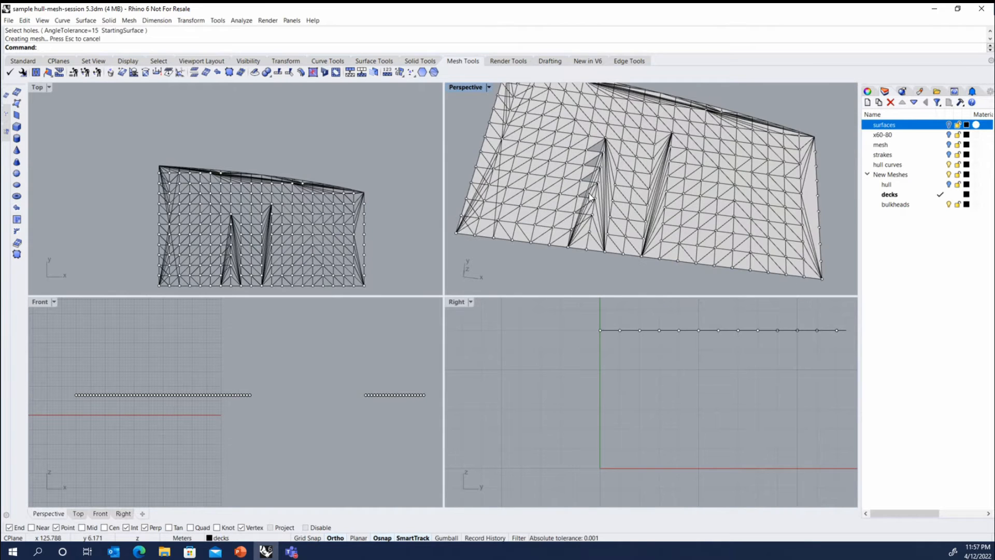
Step: Delete the uneven mesh patch and the duplicated edge curve of the shorter deck
left_click(594, 231)
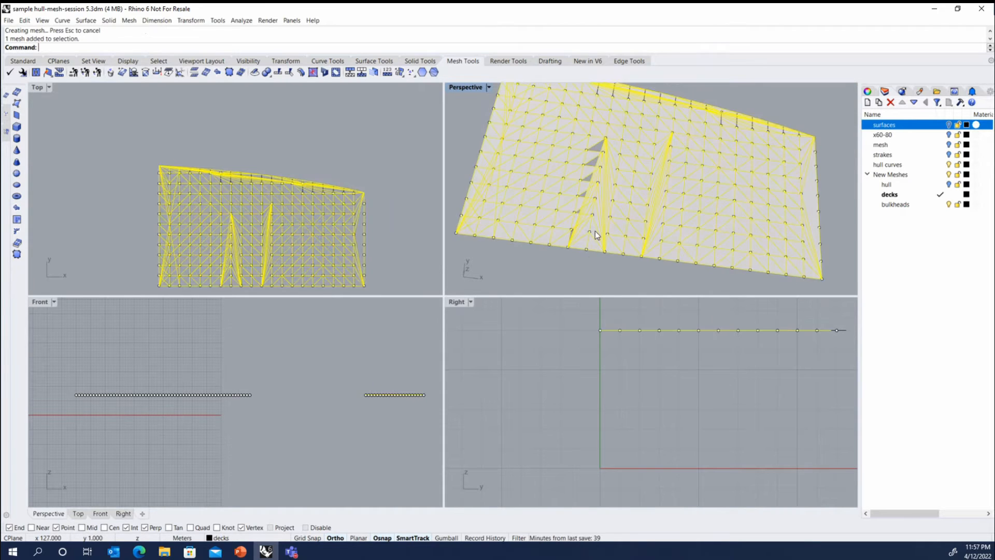
key("Delete")
scroll(582, 181, "down", 3)
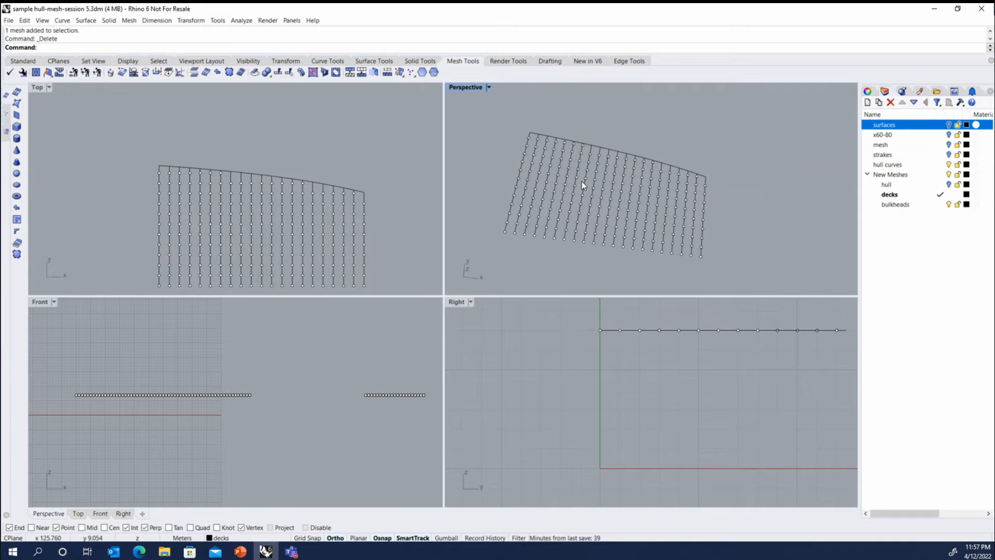
left_click(596, 144)
key("Delete")
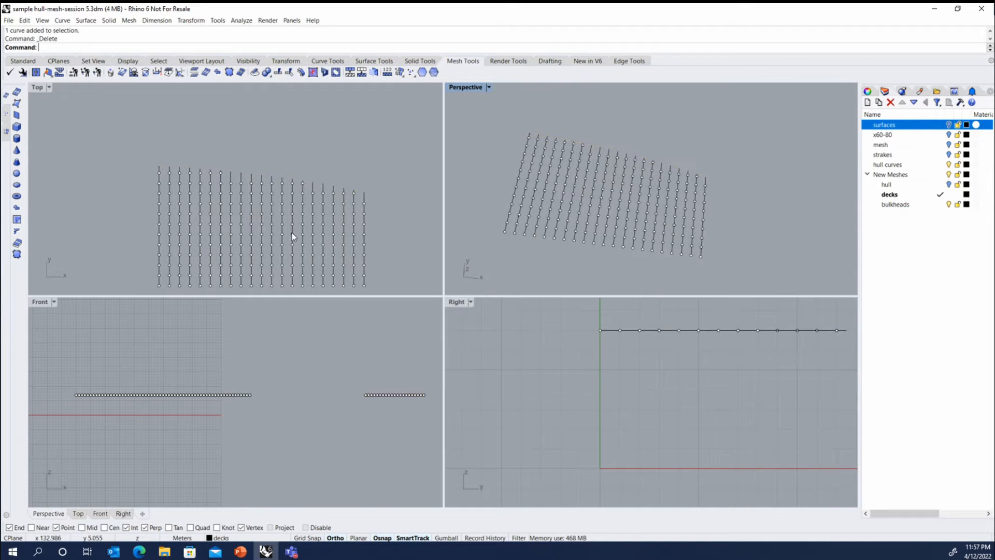
Step: Delete the duplicated edge curve of the longer deck, keeping its points and transverse curves
scroll(390, 201, "down", 18)
scroll(219, 185, "up", 14)
scroll(379, 210, "up", 4)
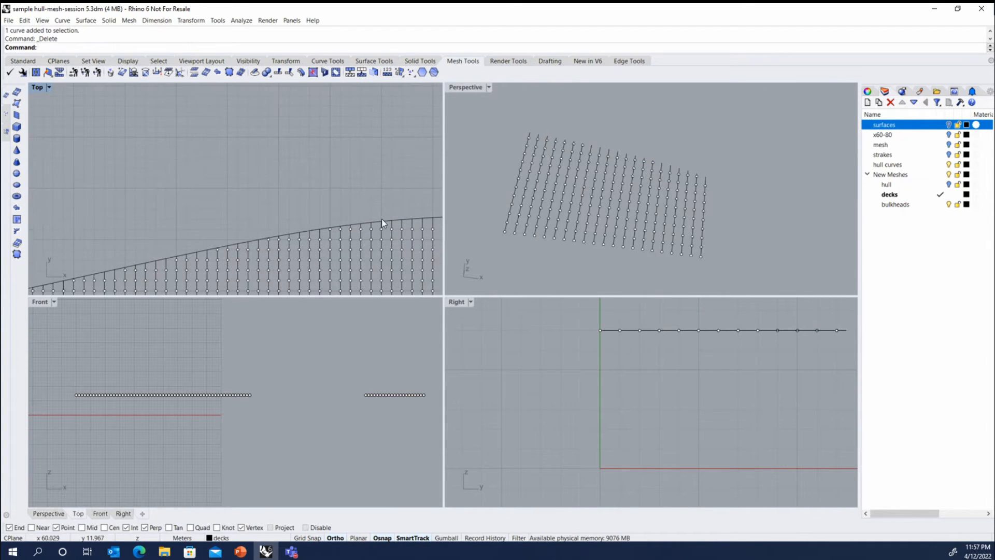
left_click(385, 220)
key("Delete")
scroll(220, 197, "down", 5)
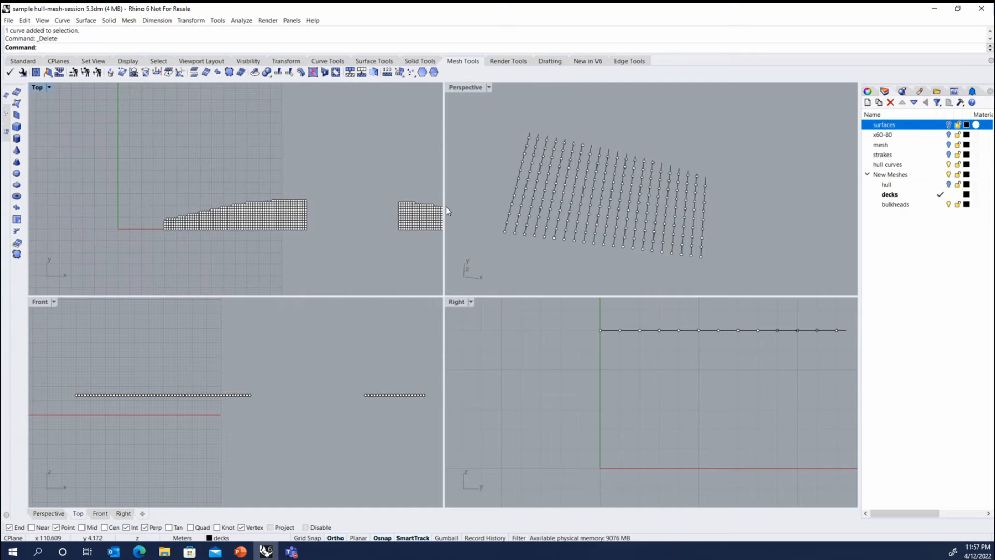
Step: Select the transverse curves of both decks and check their directions with the direction analysis
scroll(377, 202, "down", 3)
scroll(396, 200, "up", 8)
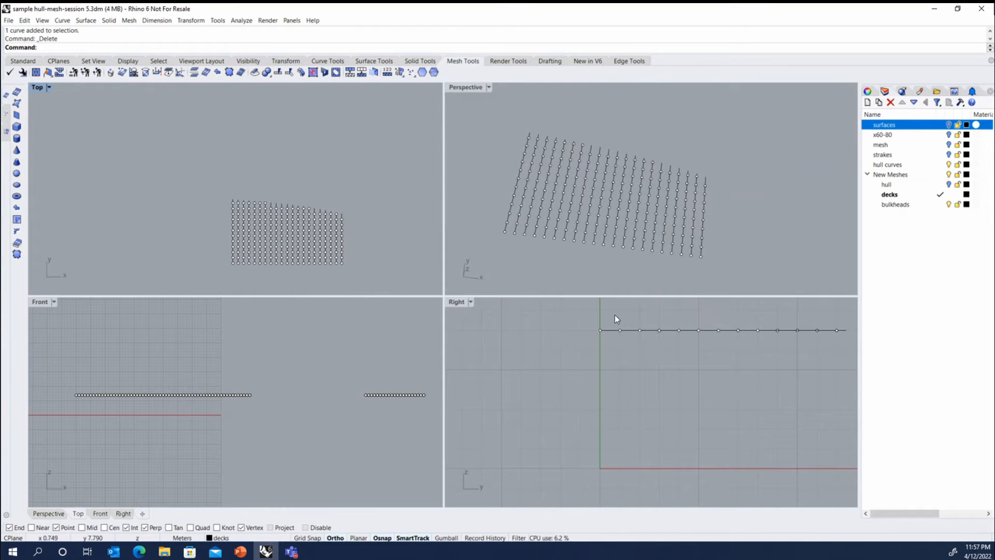
left_click_drag(614, 318, 607, 338)
left_click(268, 21)
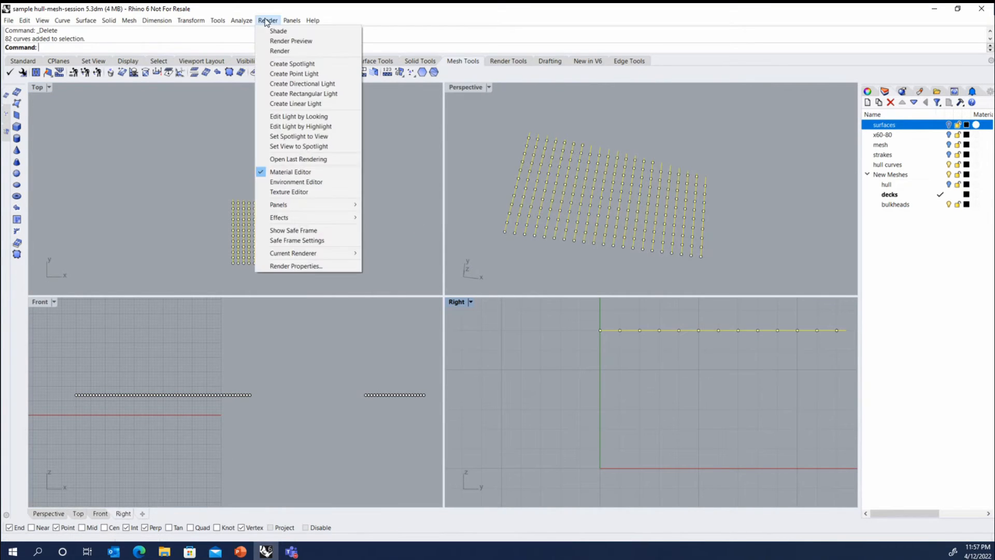
mouse_move(242, 21)
left_click(269, 168)
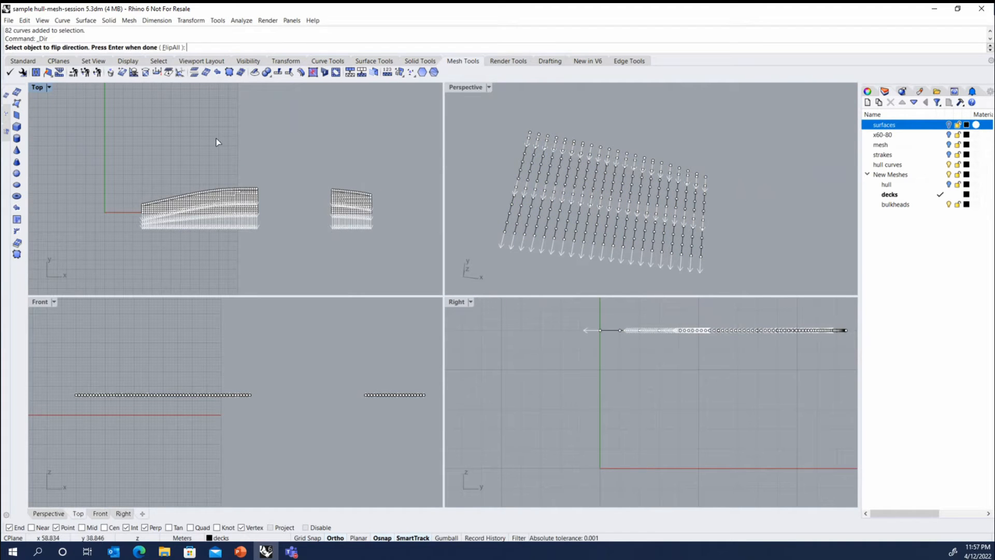
key("Return")
Step: Mark the start of every selected transverse curve with a point object
right_click(258, 45)
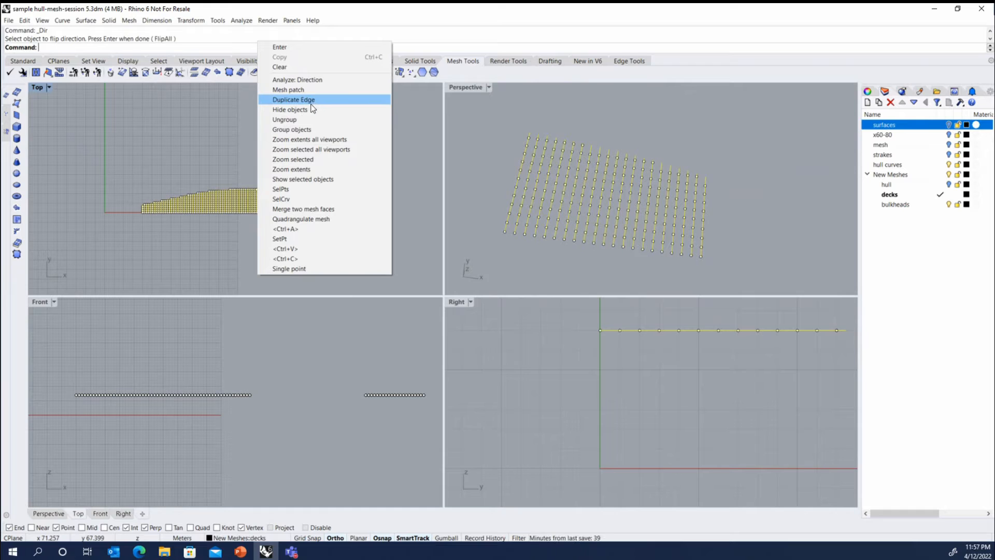
left_click(62, 20)
mouse_move(104, 30)
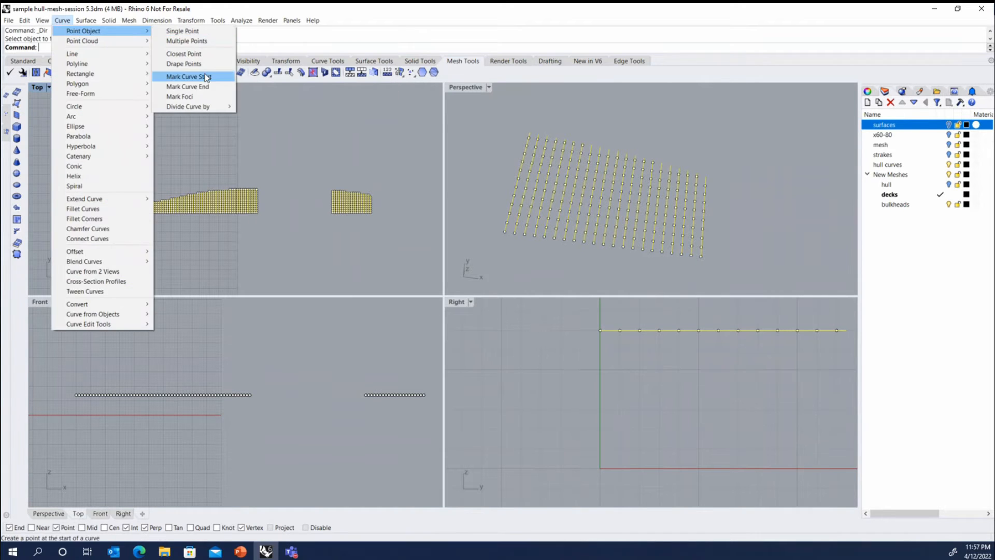
left_click(206, 77)
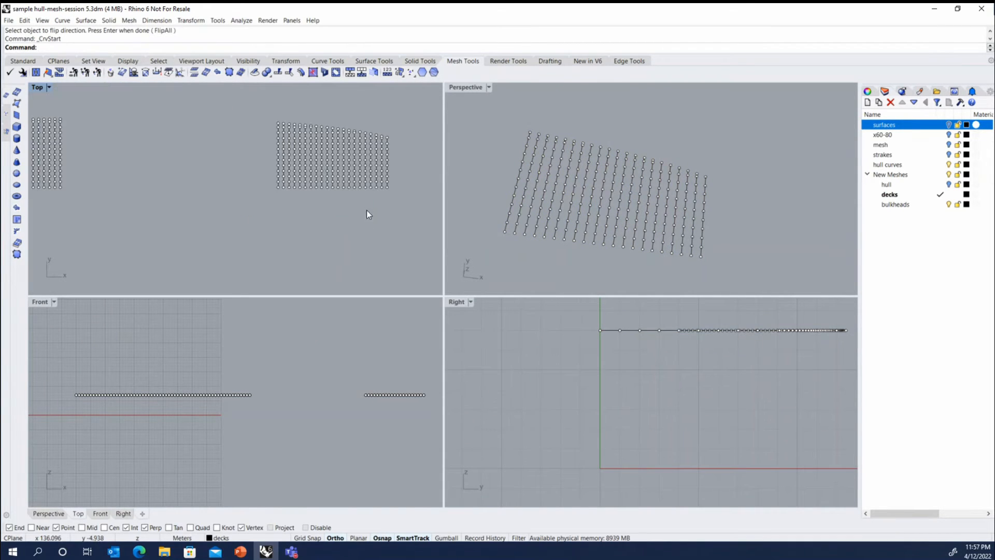
scroll(385, 128, "up", 4)
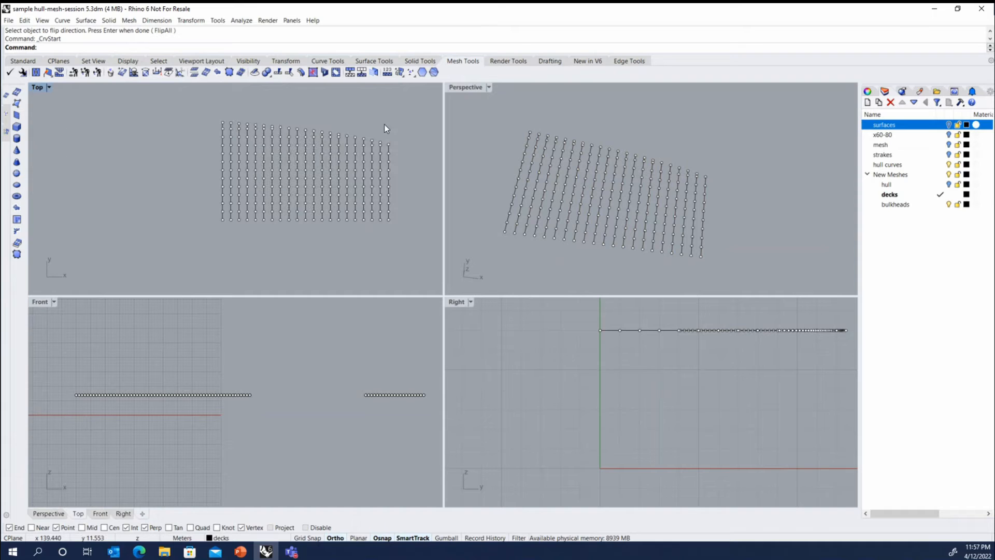
Step: Select all points of both decks and create a single mesh patch from them
type("SelPts")
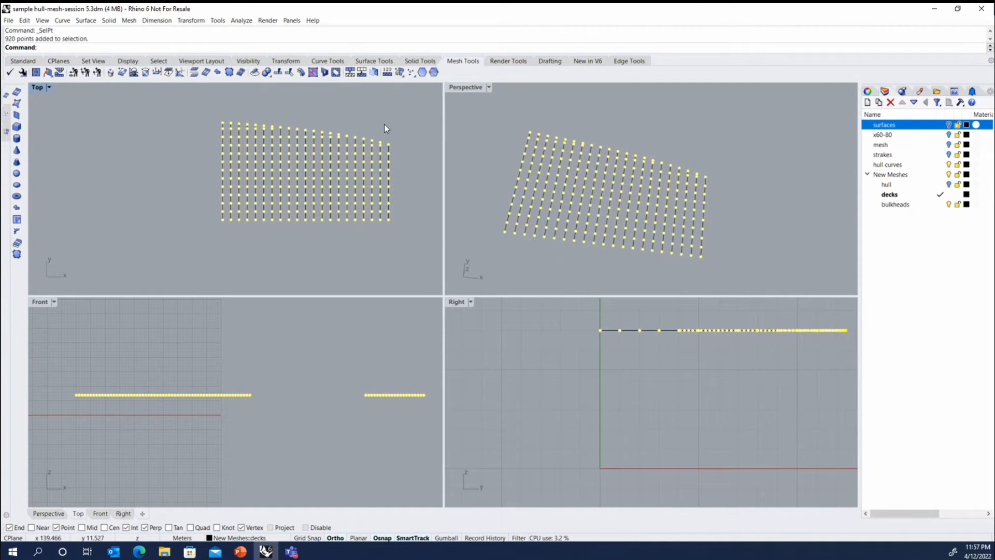
scroll(384, 128, "down", 5)
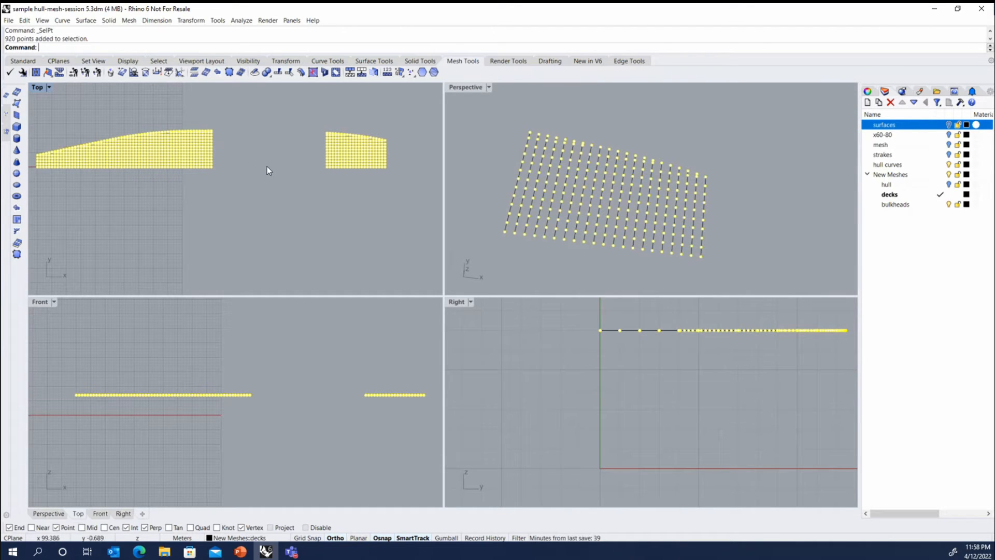
left_click(17, 208)
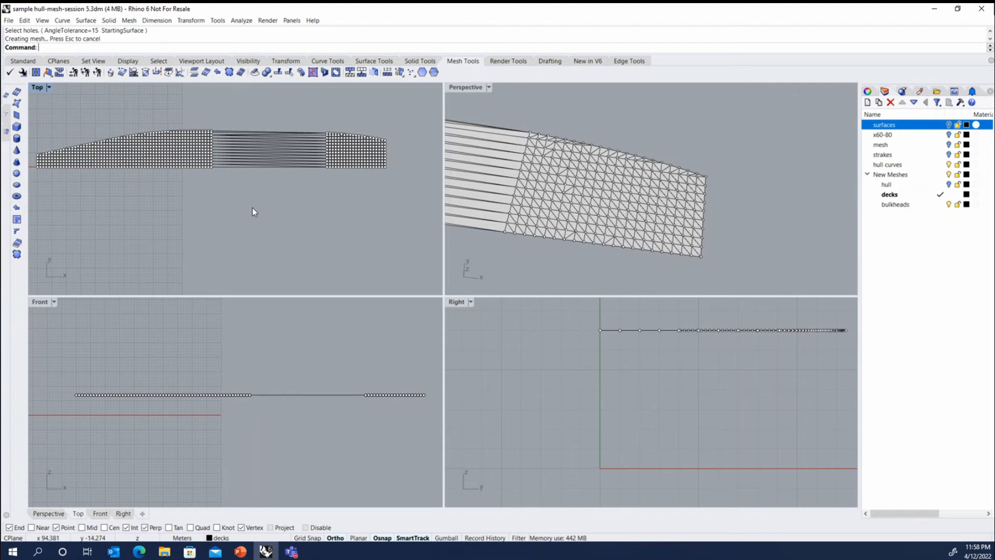
scroll(654, 189, "down", 8)
scroll(624, 180, "up", 10)
scroll(717, 205, "down", 13)
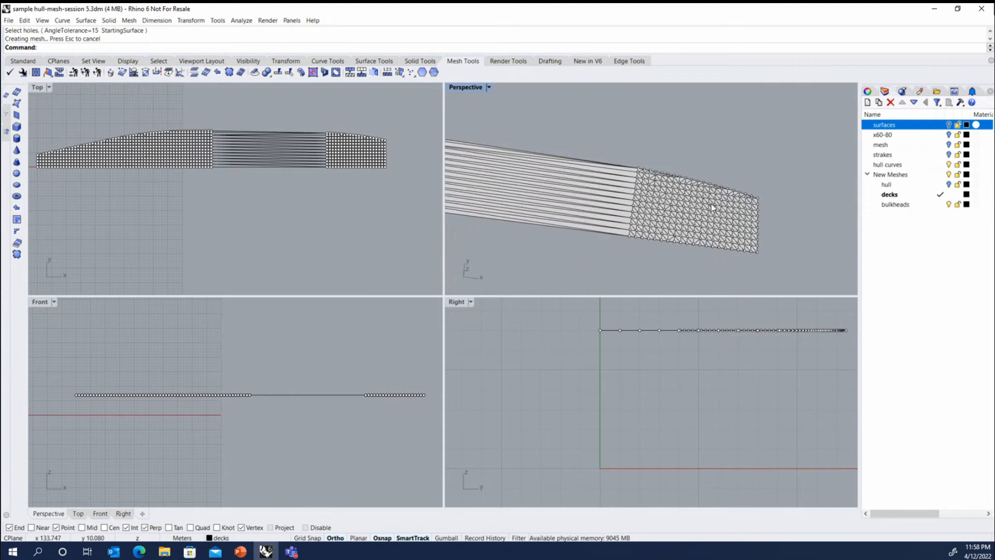
scroll(523, 178, "up", 5)
scroll(524, 178, "down", 2)
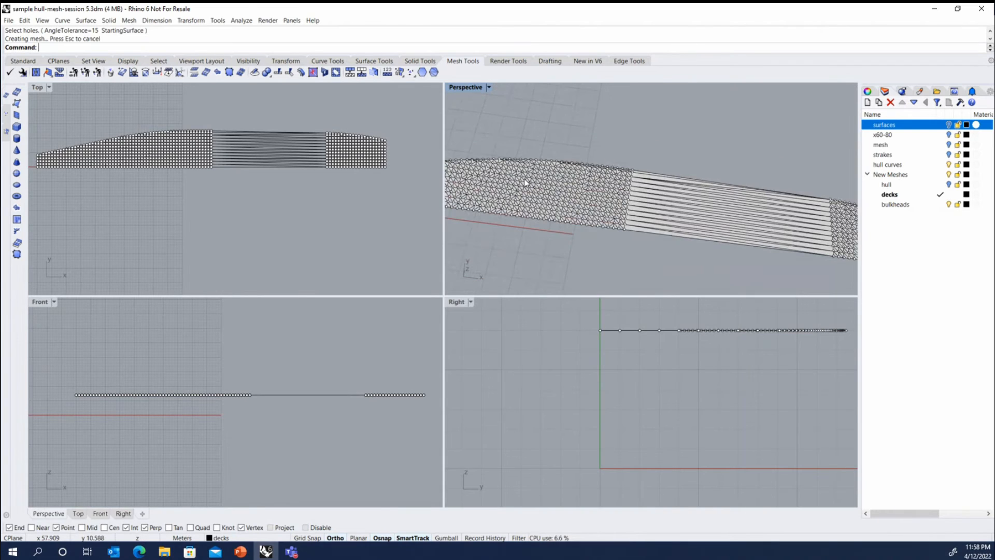
Step: Quadrangulate the mesh patch that covers both decks
left_click(655, 201)
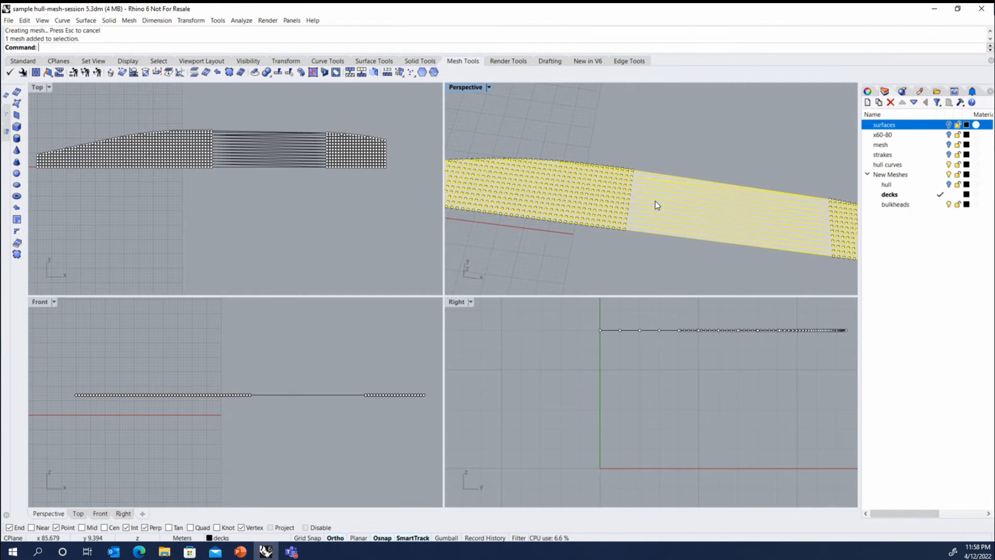
left_click(350, 72)
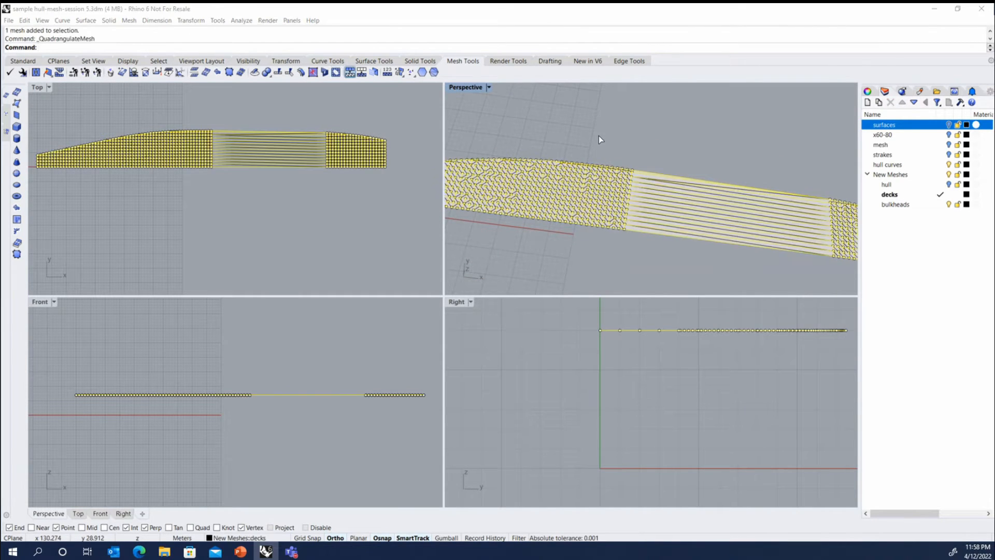
key("Return")
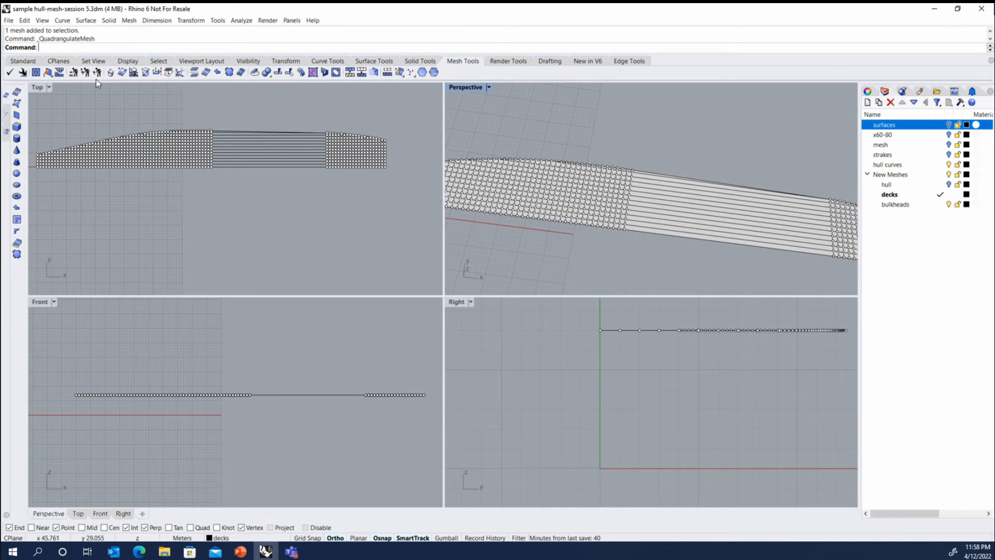
Step: Delete the long mesh faces that bridge the gap between the two decks
left_click(113, 71)
left_click_drag(283, 124, 269, 172)
key("Return")
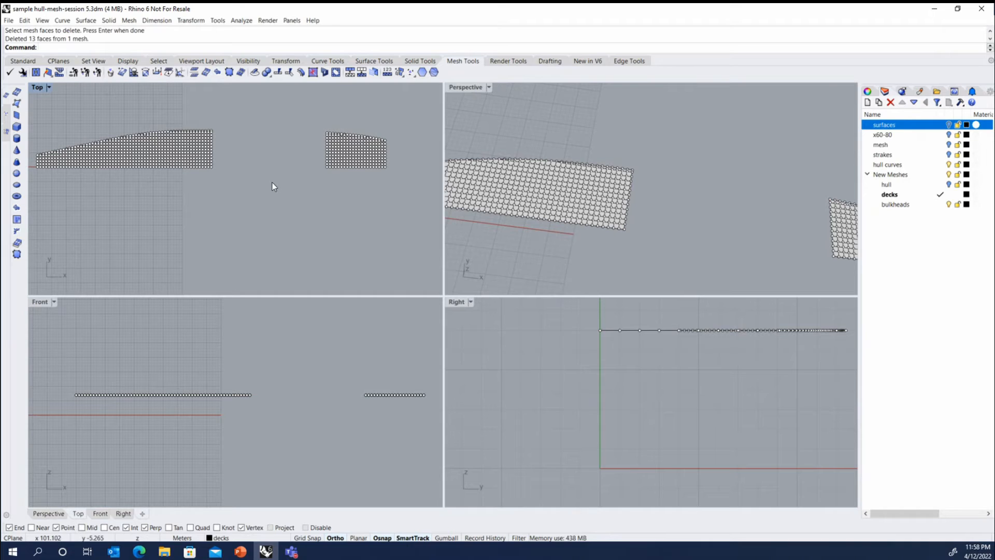
scroll(256, 152, "up", 2)
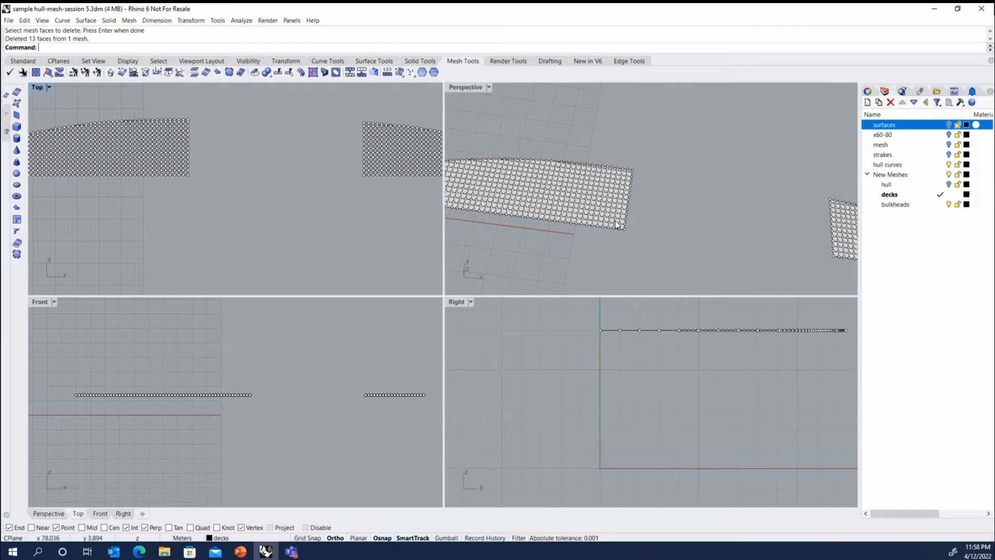
Step: Split the disjoint deck mesh into separate meshes
scroll(611, 207, "up", 3)
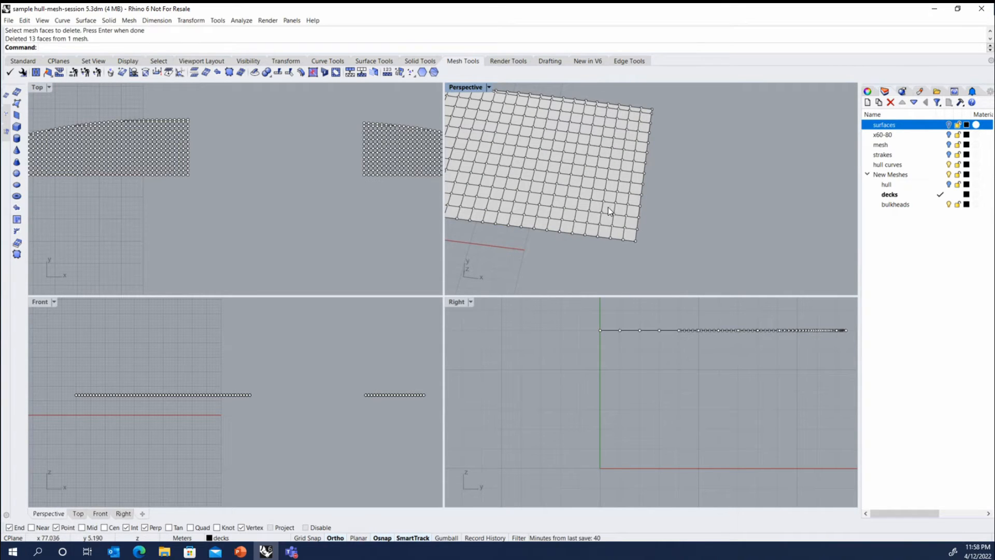
left_click(608, 206)
right_click_drag(608, 207, 535, 191)
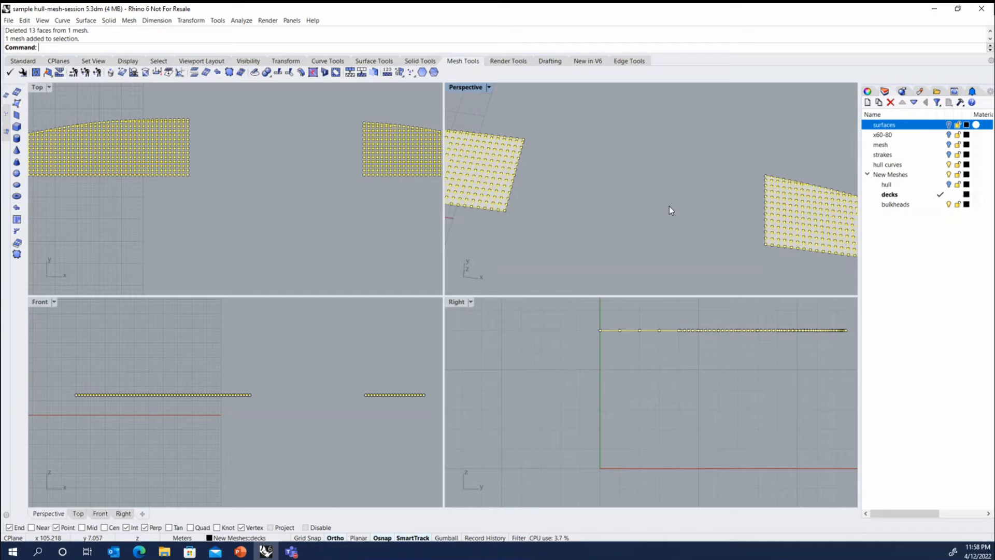
left_click(129, 21)
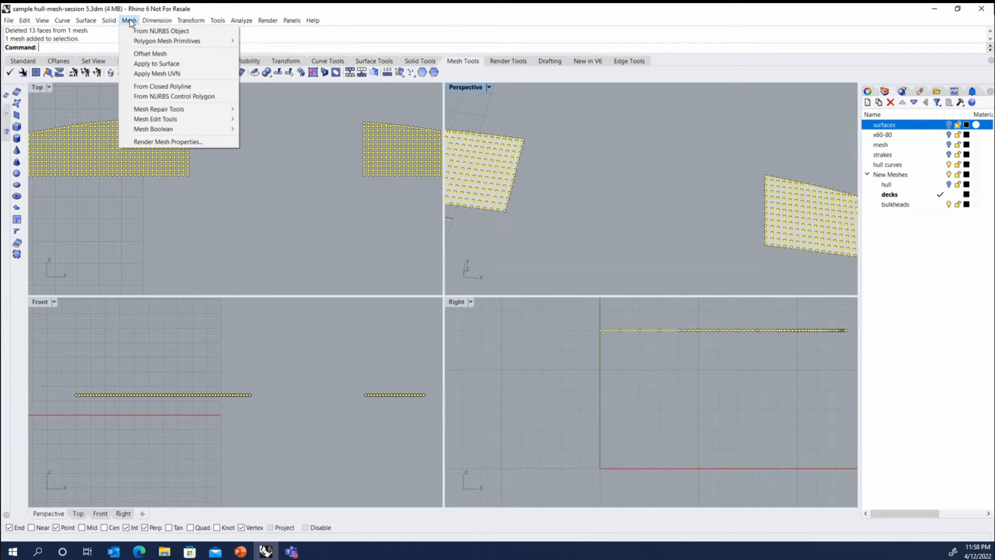
mouse_move(156, 120)
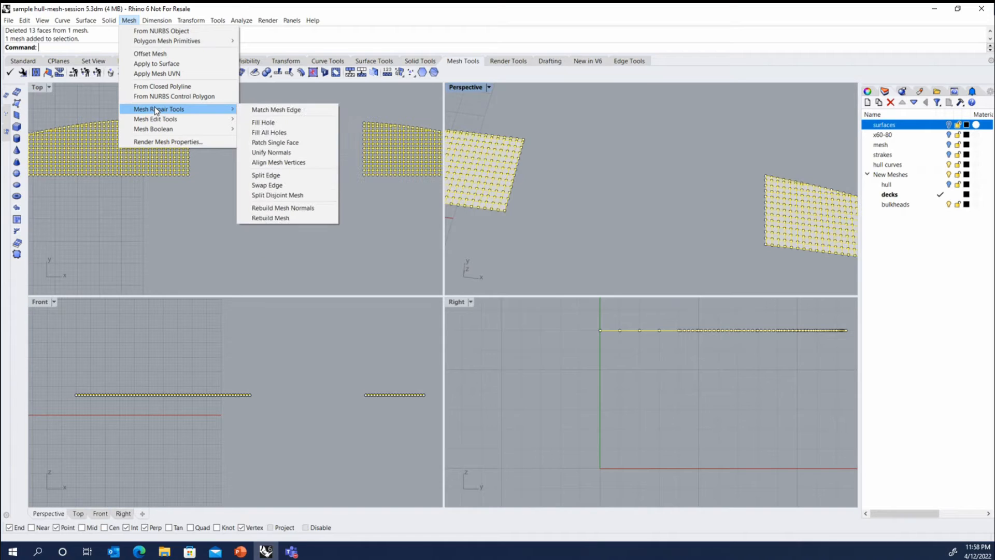
left_click(276, 195)
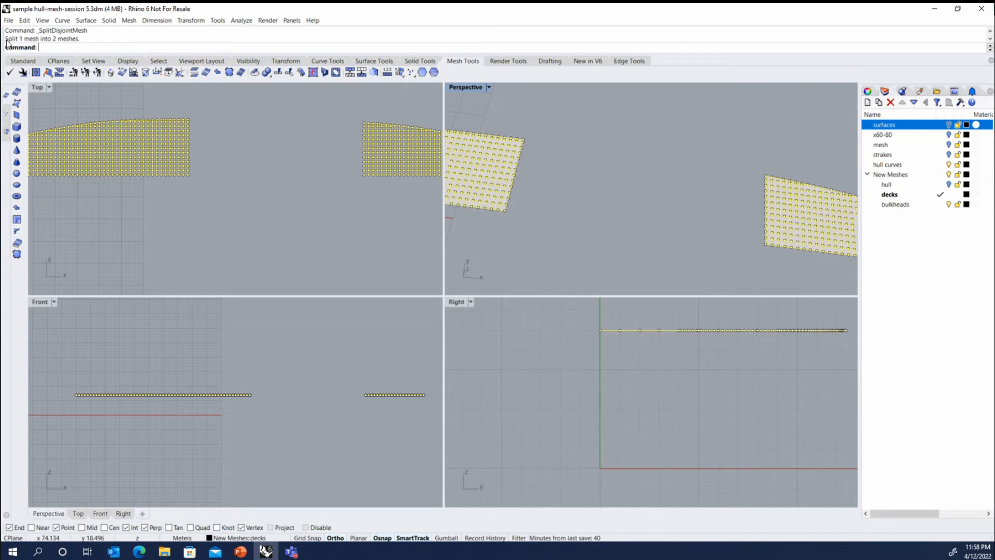
left_click(272, 164)
Step: Select the longer and shorter deck meshes one at a time to check that they are separate objects
scroll(173, 138, "up", 8)
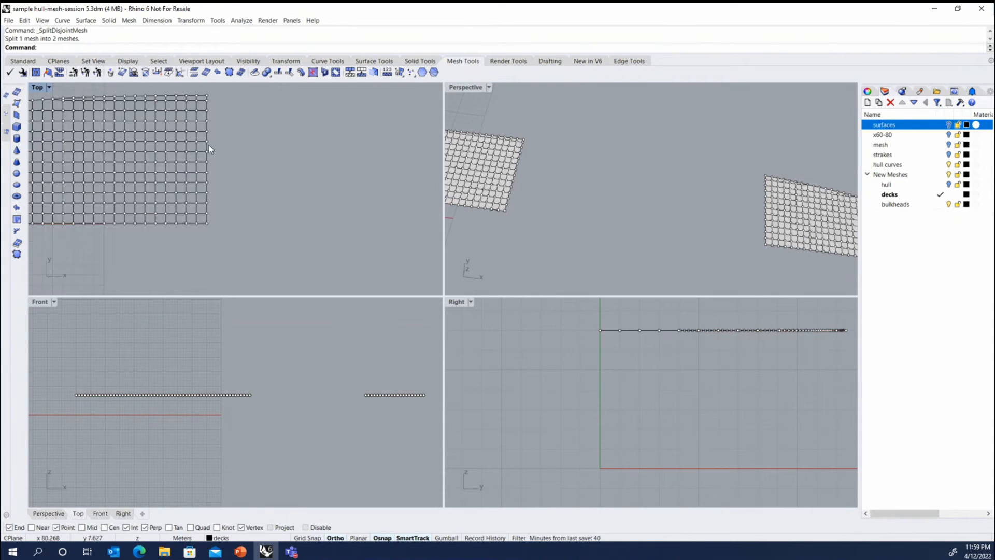
left_click(192, 138)
scroll(192, 140, "down", 7)
scroll(372, 157, "up", 9)
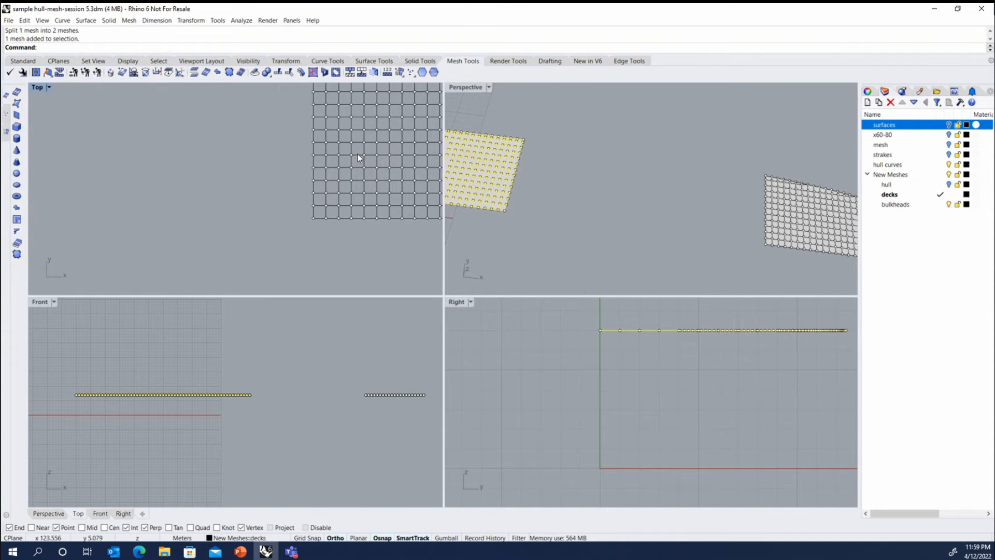
left_click(356, 154)
scroll(356, 154, "down", 7)
left_click(556, 194)
scroll(558, 191, "down", 3)
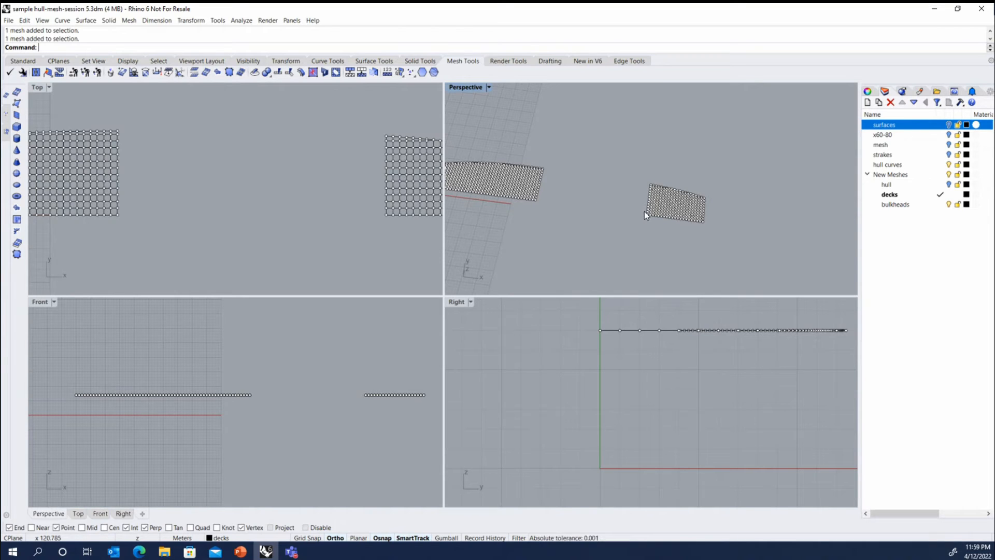
Step: Join the two deck meshes into a single disjoint mesh and select the joined mesh
scroll(640, 204, "up", 2)
scroll(637, 200, "up", 2)
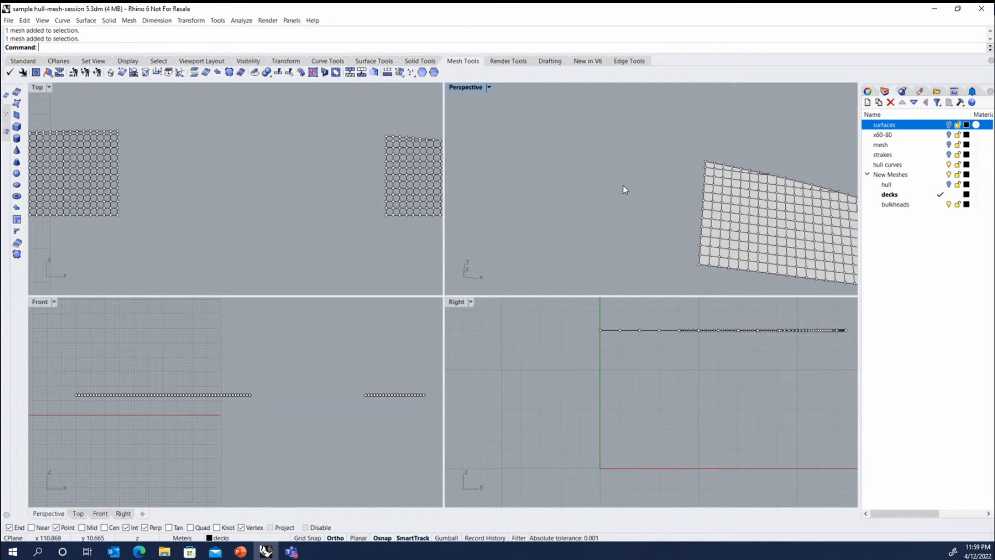
left_click(717, 196)
scroll(605, 179, "down", 1)
scroll(565, 179, "up", 3)
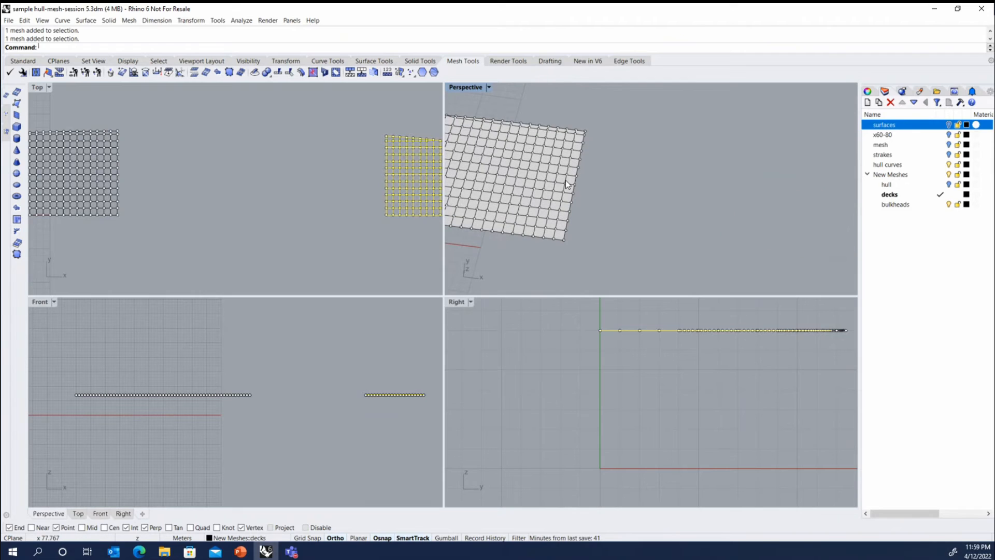
left_click(560, 179, "shift")
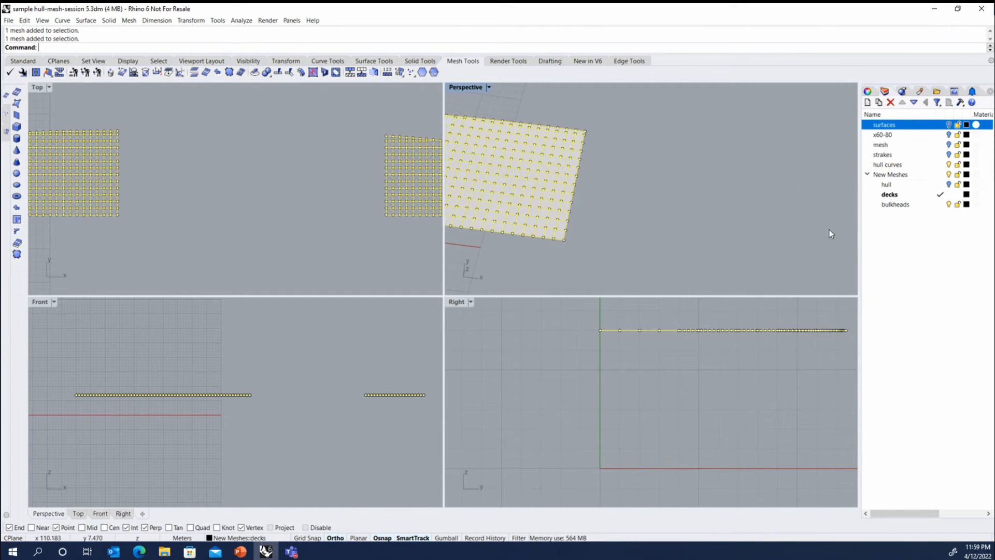
left_click(23, 61)
left_click(7, 185)
left_click(238, 201)
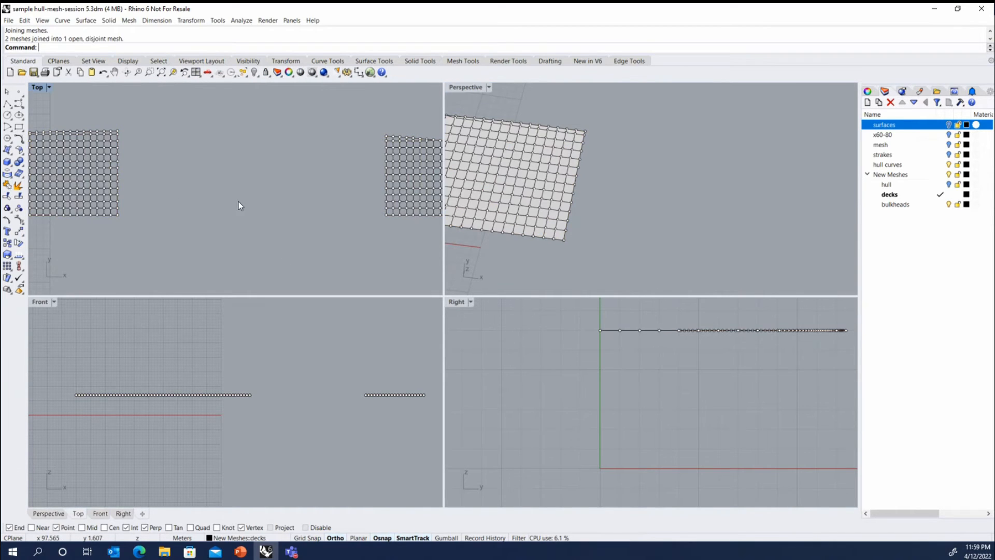
scroll(337, 188, "up", 5)
left_click(338, 188)
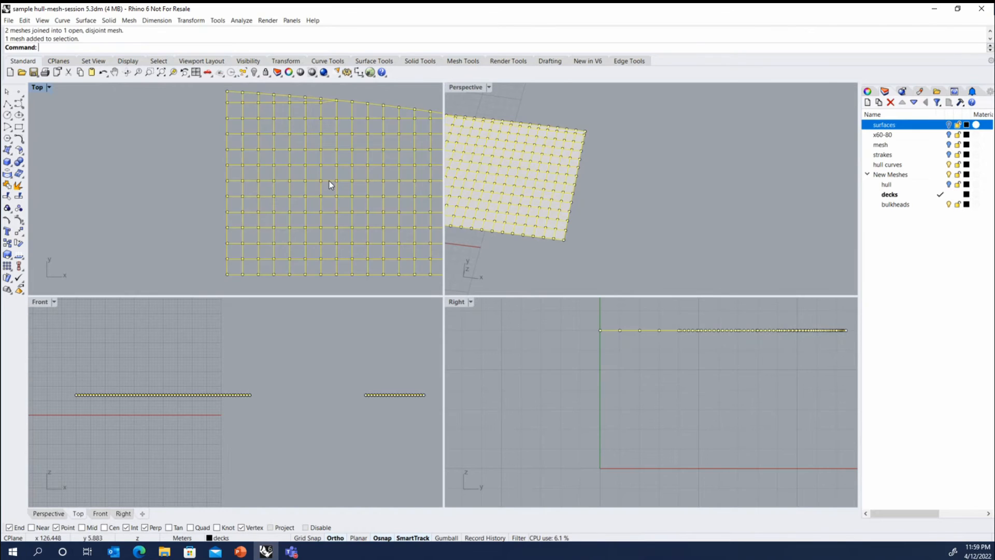
Step: Undo the joining of the two deck meshes and clear the selection
scroll(332, 182, "down", 5)
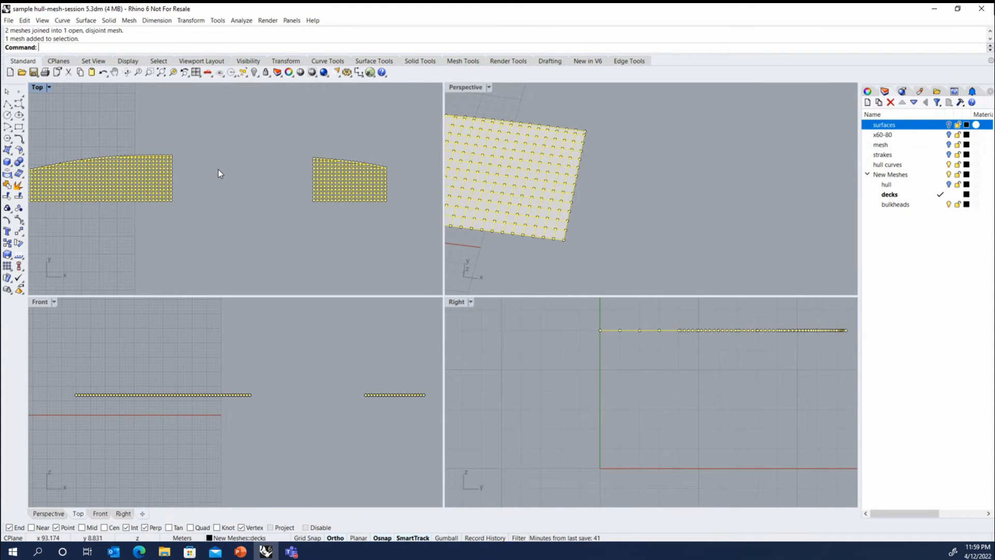
key("ctrl+z")
key("Escape")
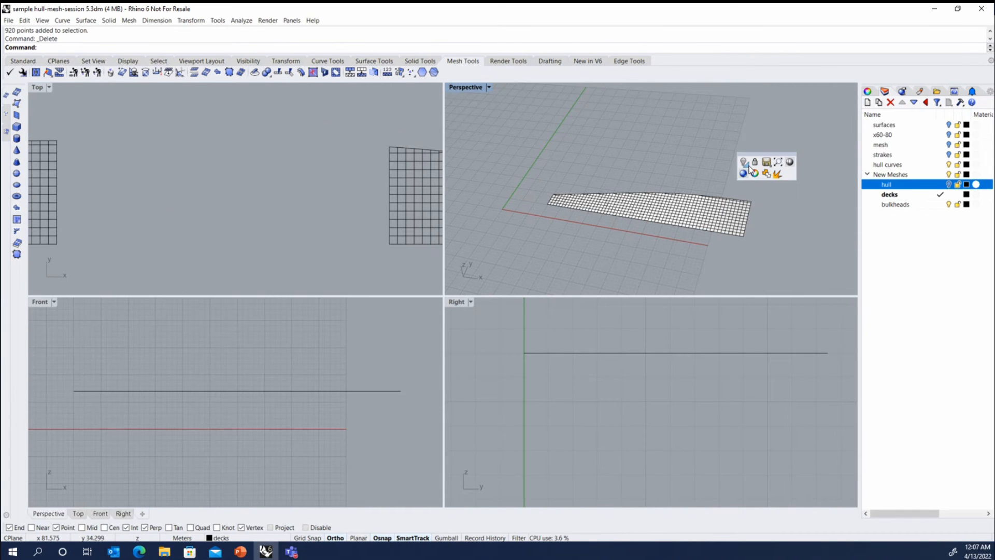
Step: Show only the lower deck's points and transverse curves from the hidden objects
left_click(747, 164)
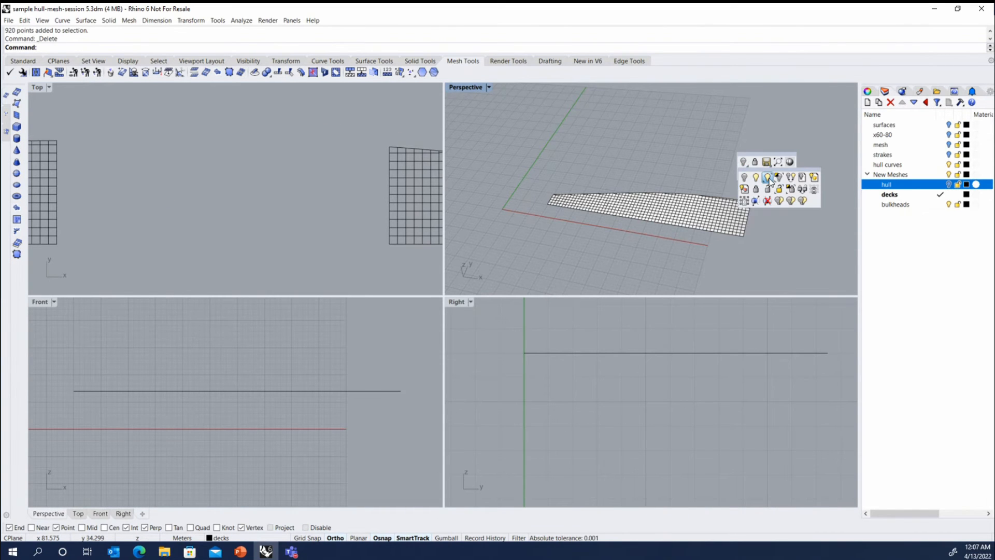
left_click(768, 178)
left_click(647, 233)
right_click(628, 224)
scroll(596, 181, "down", 5)
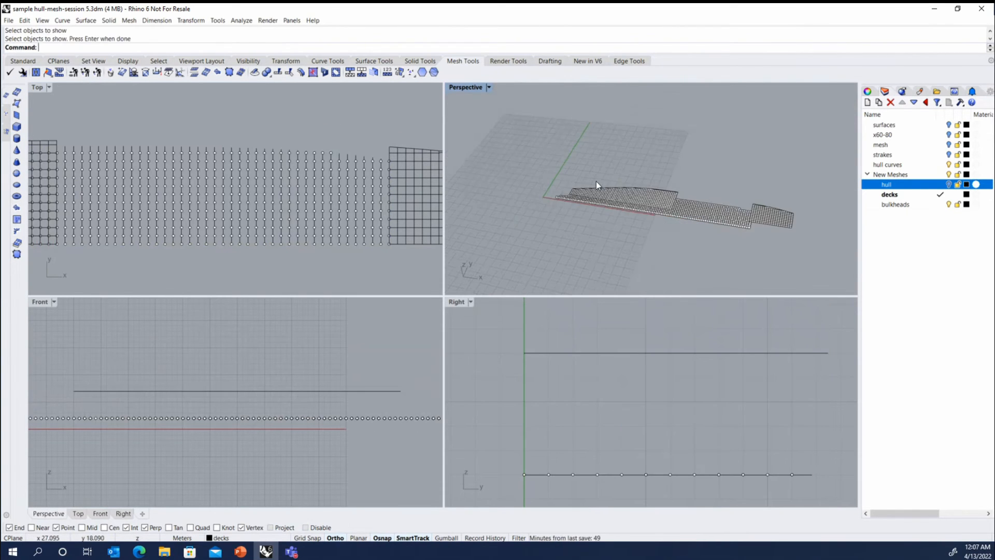
Step: Hide the two separate upper deck meshes
scroll(682, 210, "up", 6)
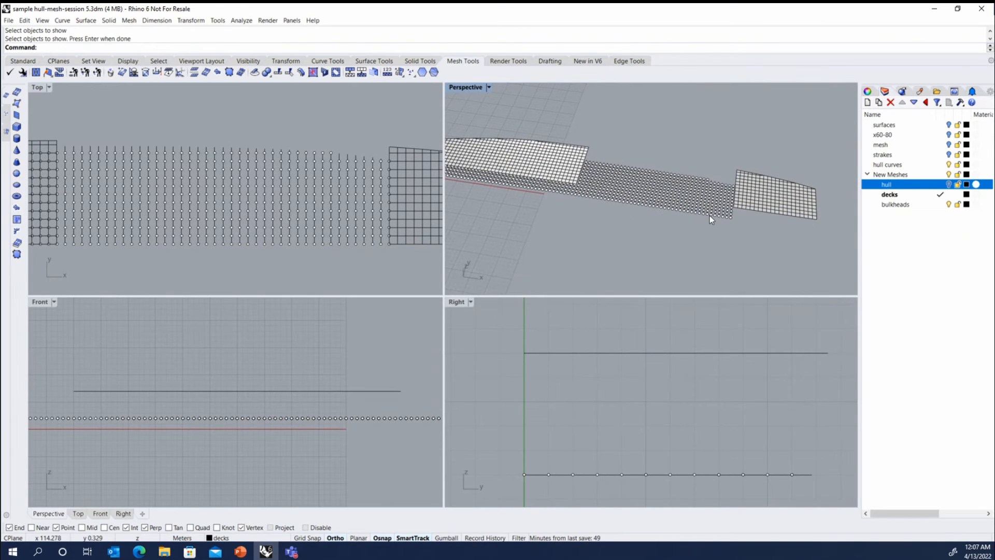
left_click(772, 215)
left_click(544, 149, "shift")
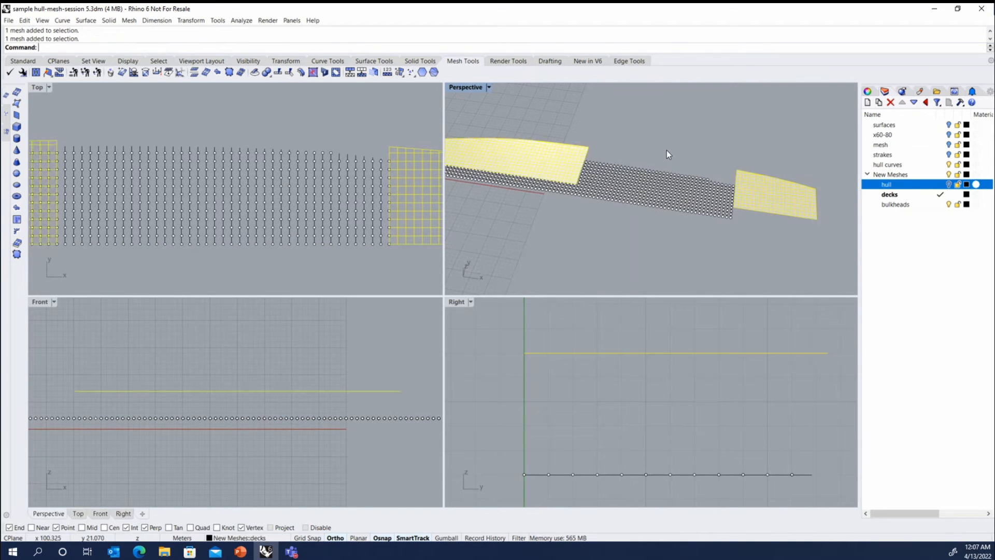
middle_click(668, 151)
left_click(645, 146)
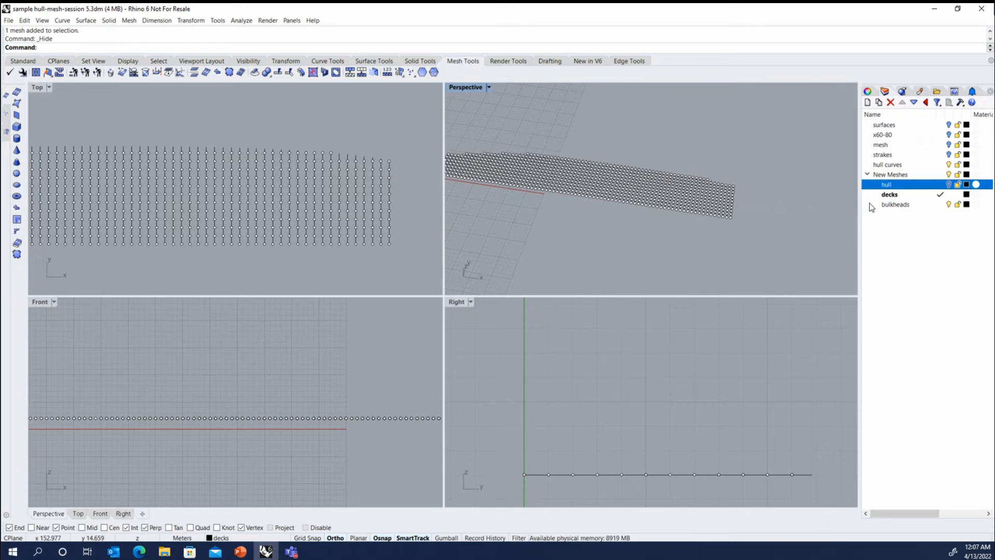
Step: Turn on the surfaces layer and duplicate the lower deck surface's curved outer edge as a curve
left_click(949, 126)
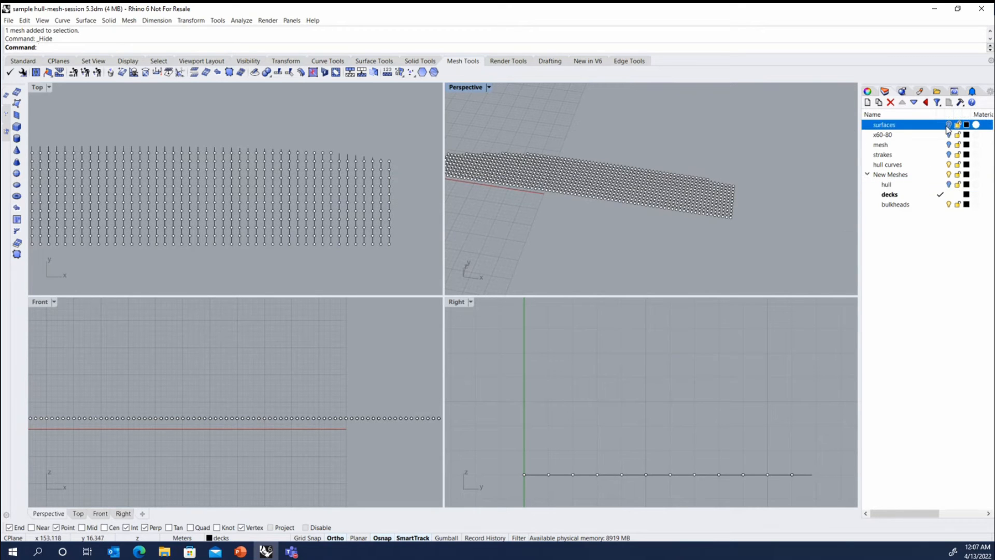
scroll(622, 197, "up", 5)
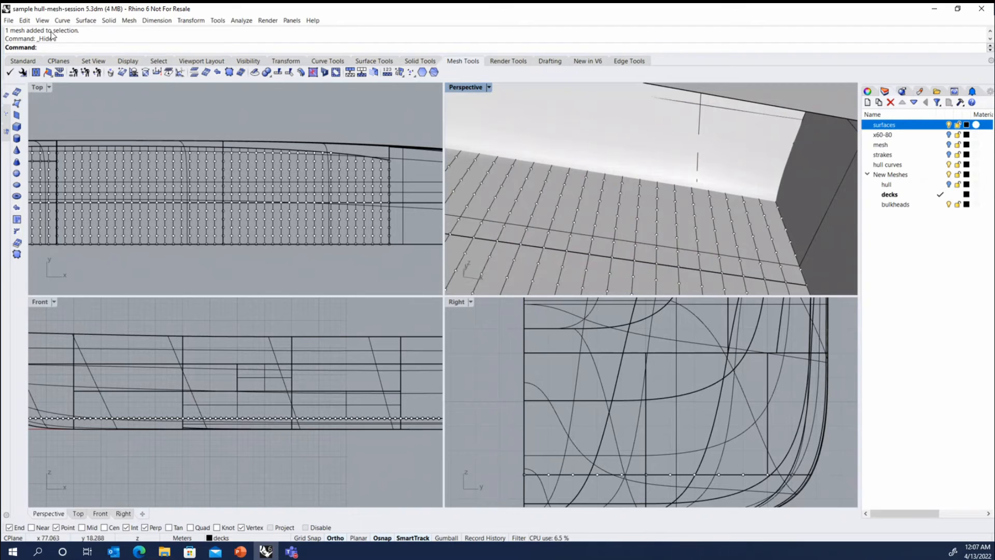
left_click(62, 20)
mouse_move(98, 314)
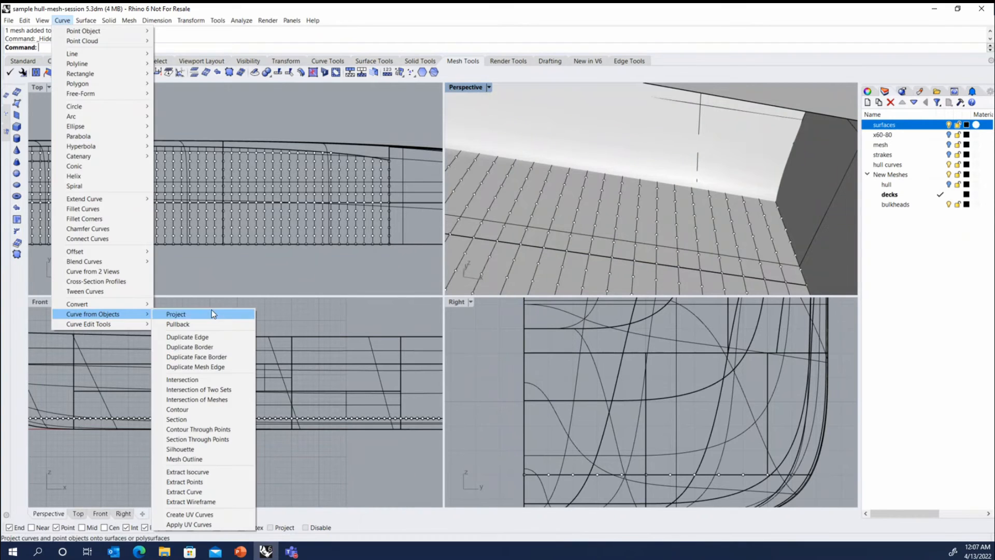
left_click(220, 337)
left_click(590, 173)
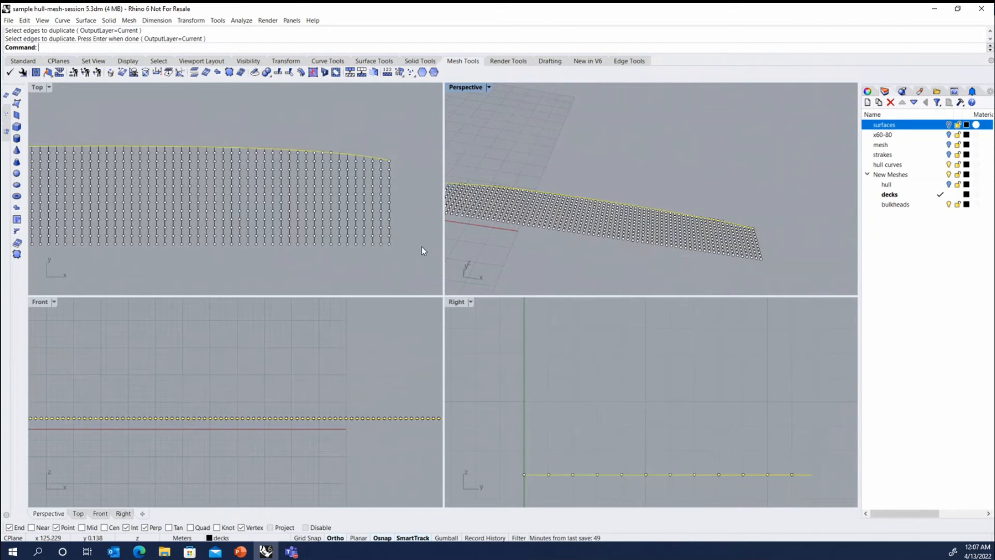
Step: Ungroup the lower deck's points and delete the point lying too close to the edge curve near the deck's aft end
scroll(412, 158, "up", 5)
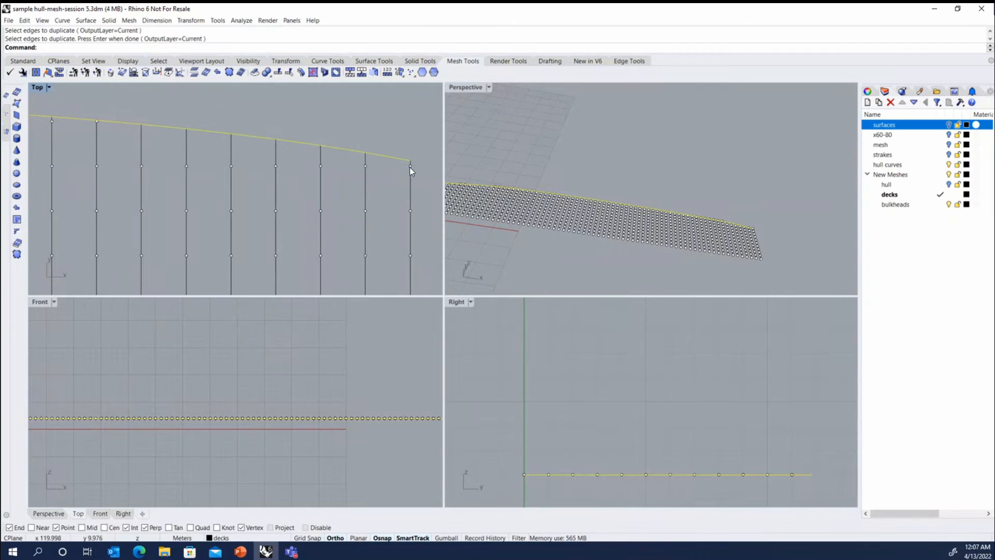
left_click_drag(189, 129, 241, 175)
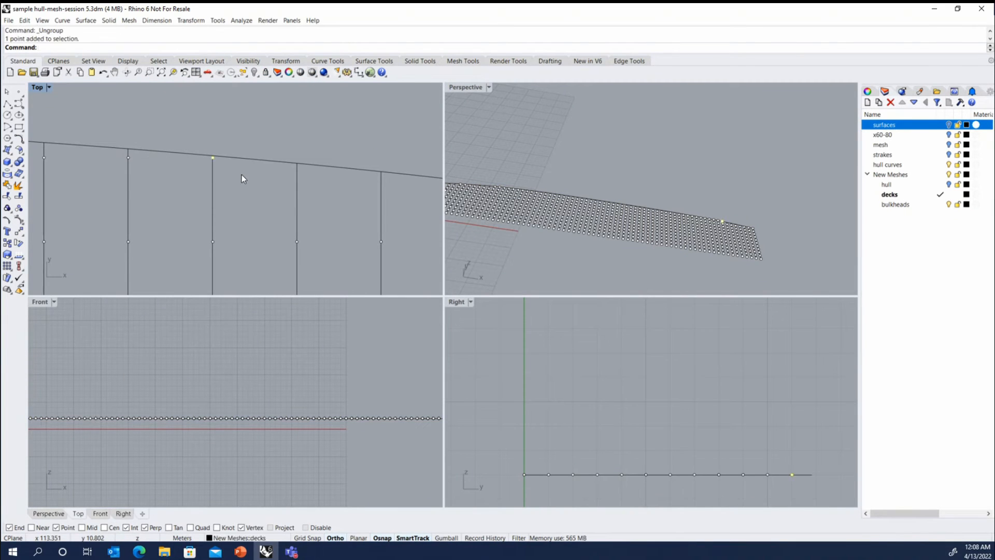
key("Delete")
scroll(387, 218, "down", 3)
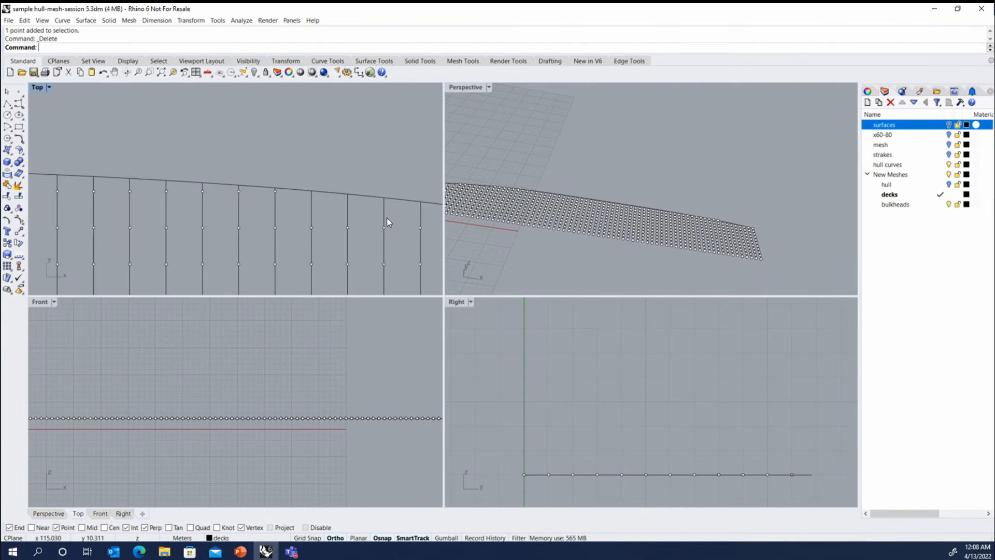
scroll(387, 218, "down", 6)
scroll(197, 213, "up", 2)
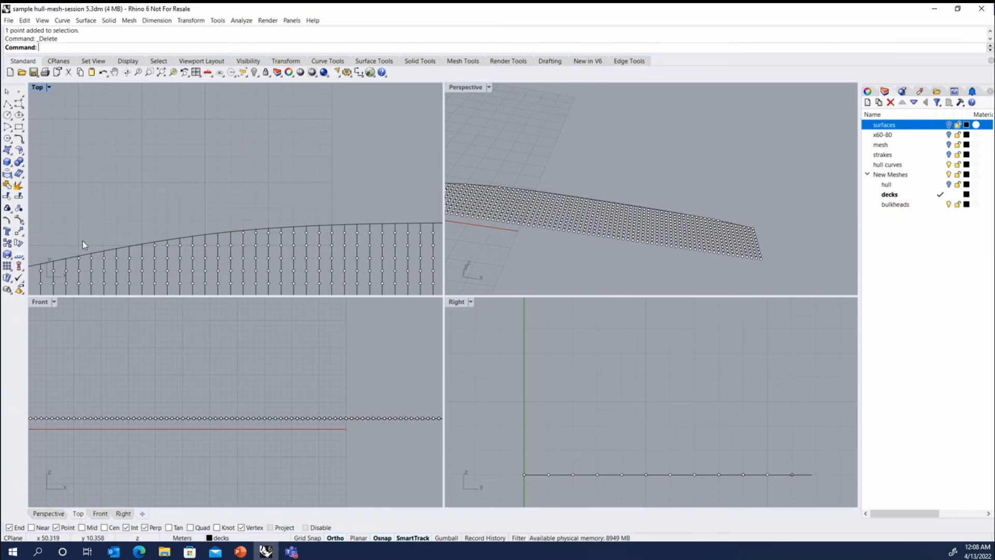
Step: Delete the points crowding the edge curve along the tapering forward part of the lower deck
scroll(302, 230, "down", 3)
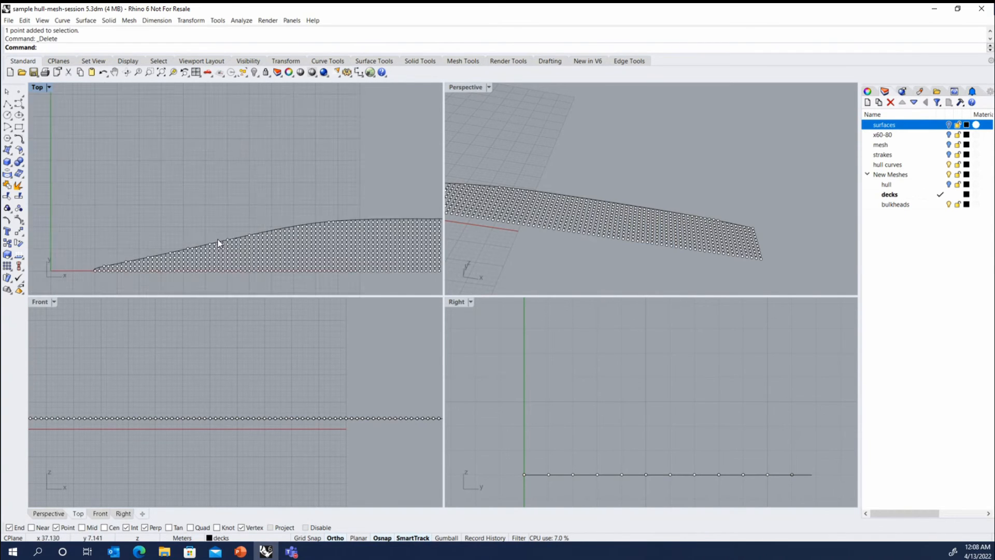
scroll(220, 244, "up", 4)
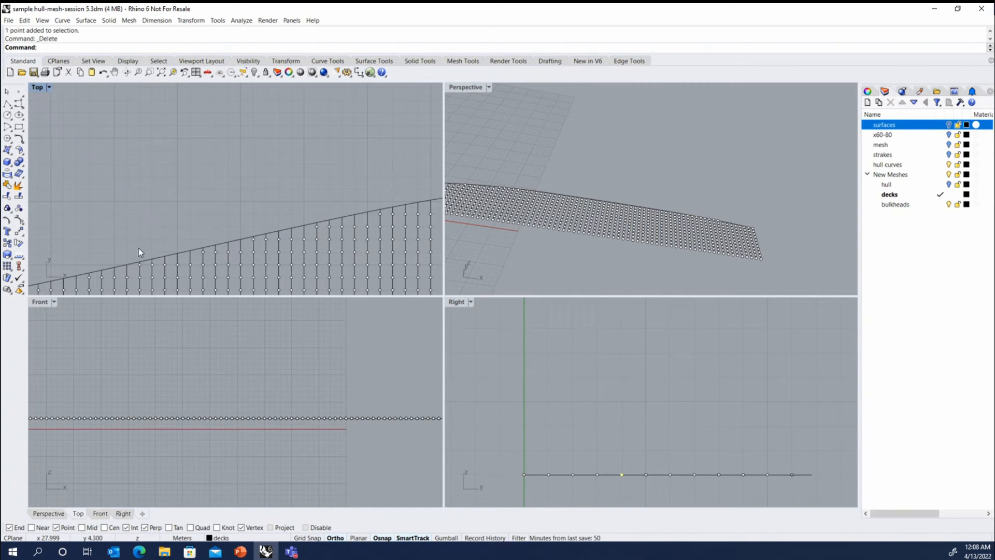
scroll(248, 249, "down", 7)
scroll(131, 270, "up", 12)
scroll(285, 254, "down", 3)
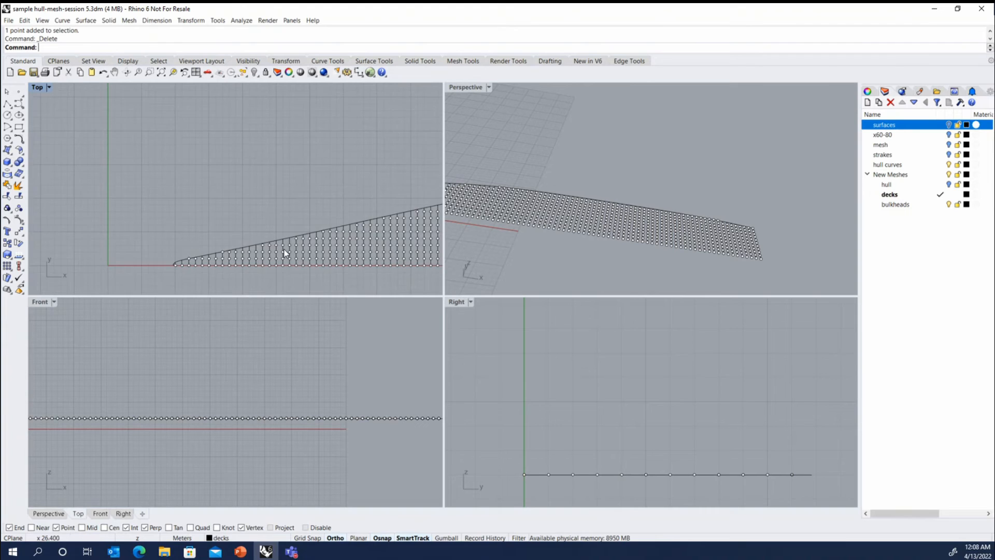
scroll(220, 253, "up", 3)
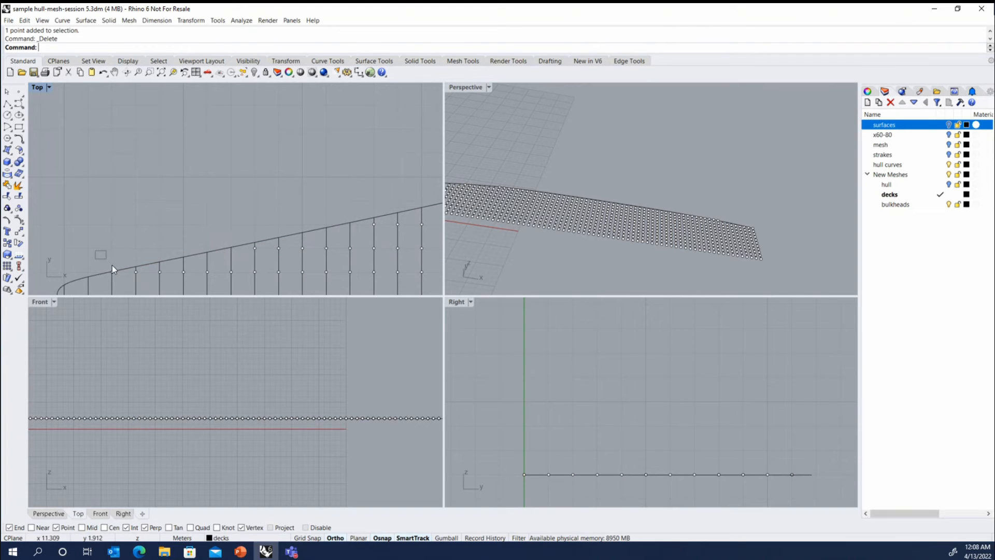
scroll(152, 231, "down", 3)
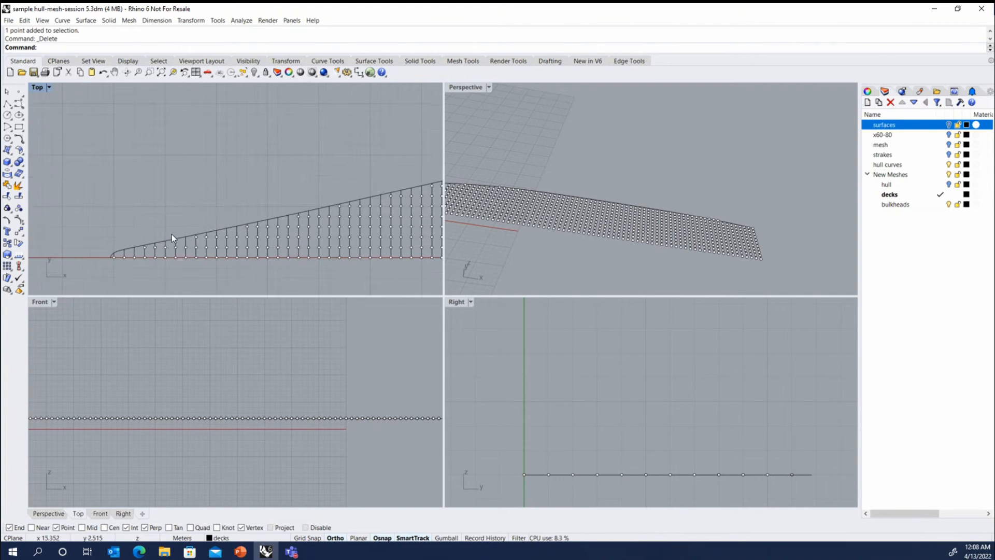
scroll(119, 249, "up", 3)
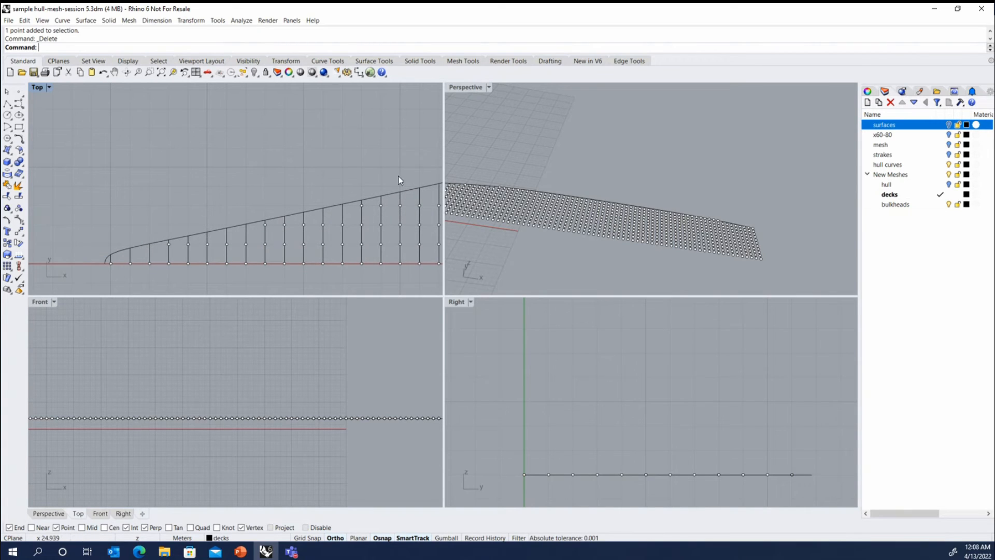
Step: Delete the duplicated edge curve along the lower deck's outer side
left_click(405, 191)
key("Delete")
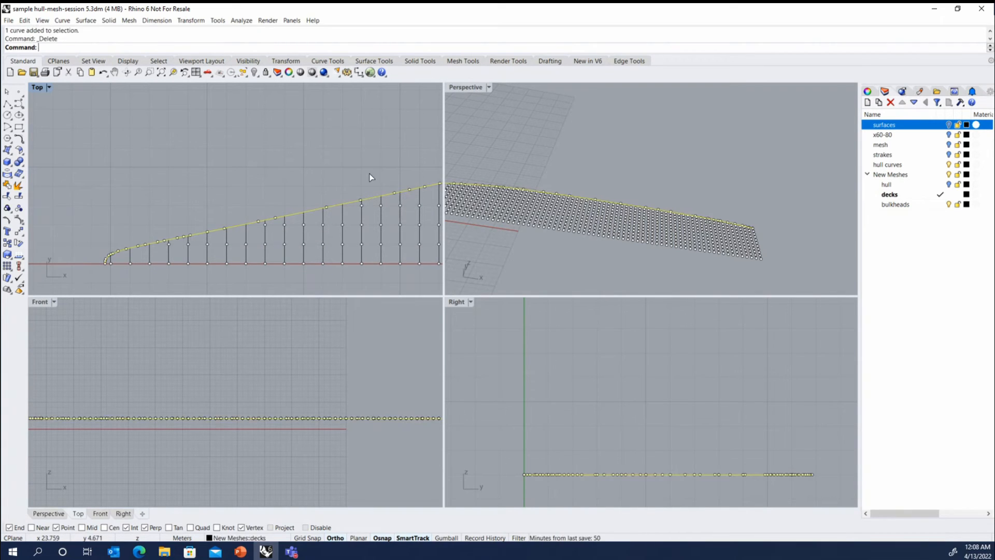
scroll(178, 185, "down", 2)
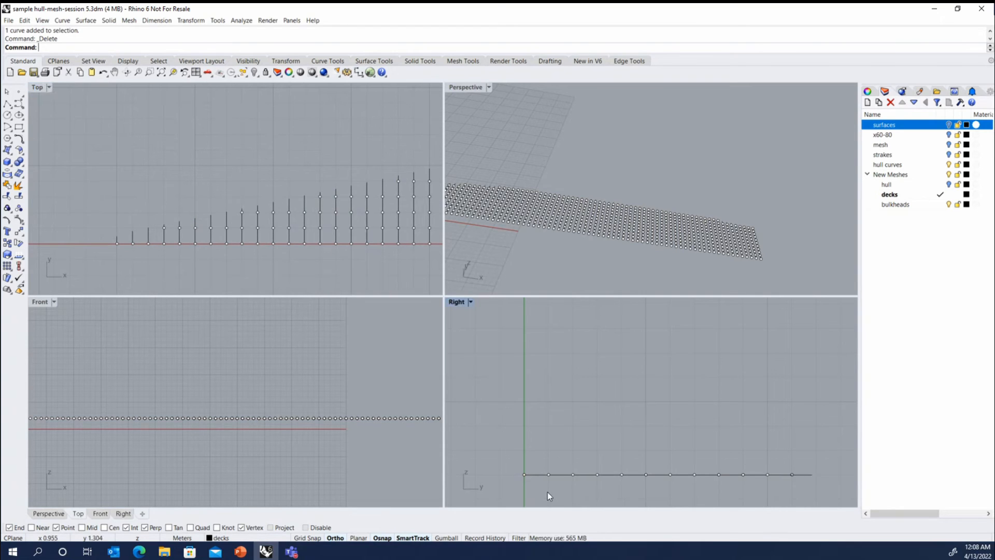
Step: Select the lower deck's transverse curves together and check their directions with the Direction analysis
scroll(547, 492, "up", 3)
left_click_drag(535, 468, 525, 443)
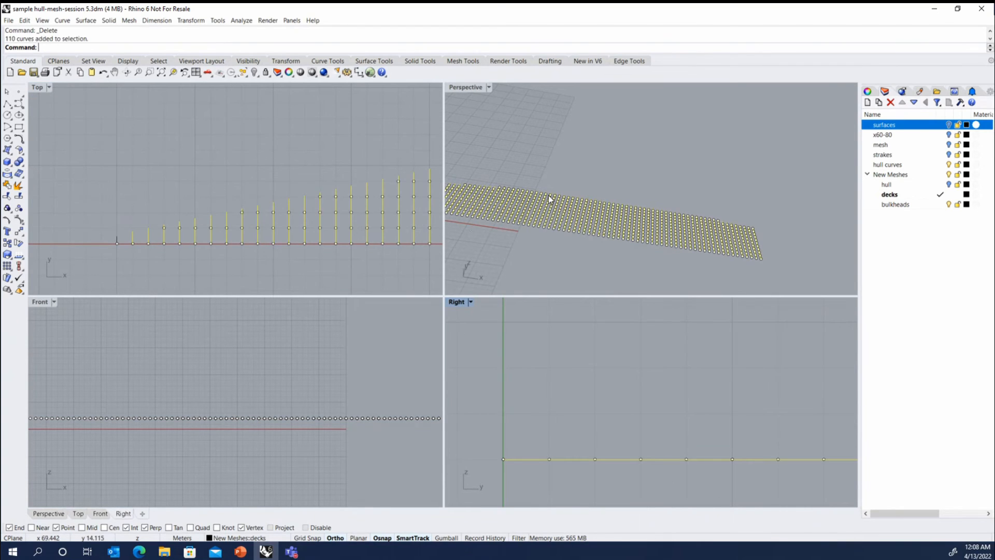
scroll(623, 176, "down", 2)
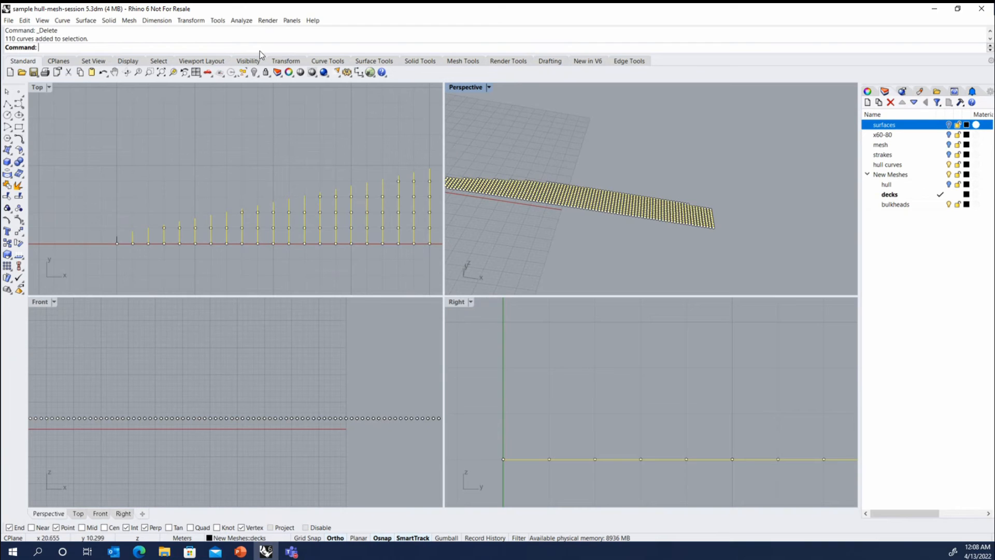
left_click(243, 24)
left_click(256, 127)
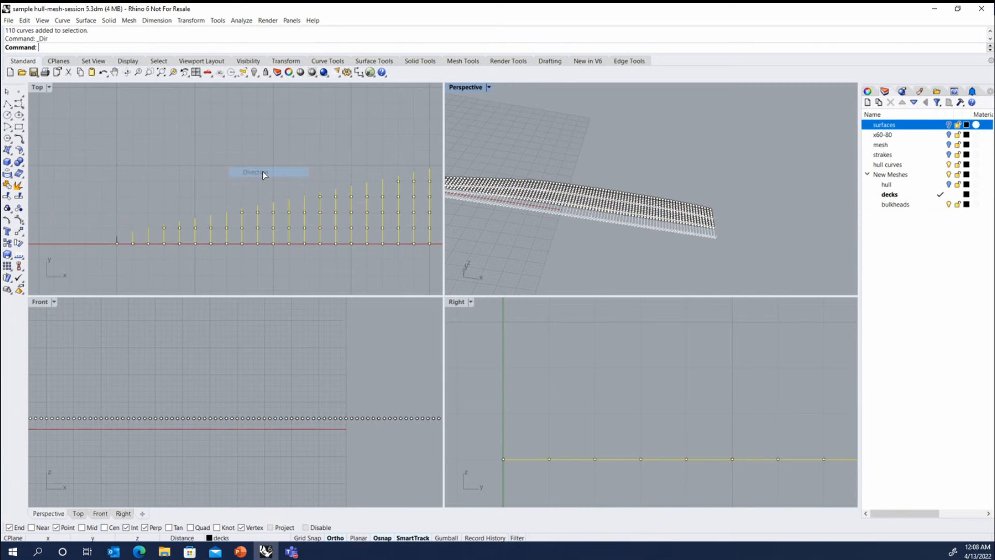
scroll(89, 219, "down", 3)
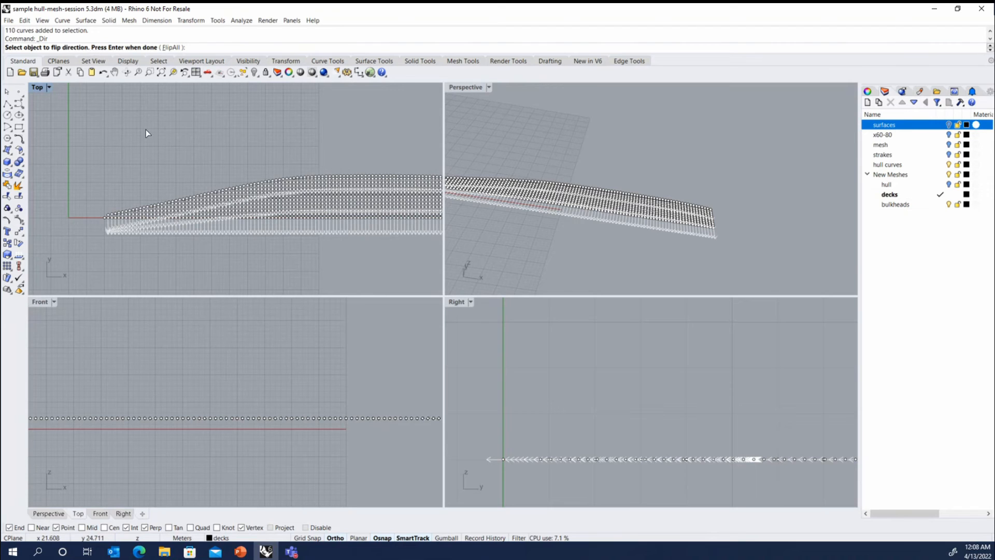
key("Return")
Step: Mark the start of each selected transverse curve with a point object
left_click(62, 20)
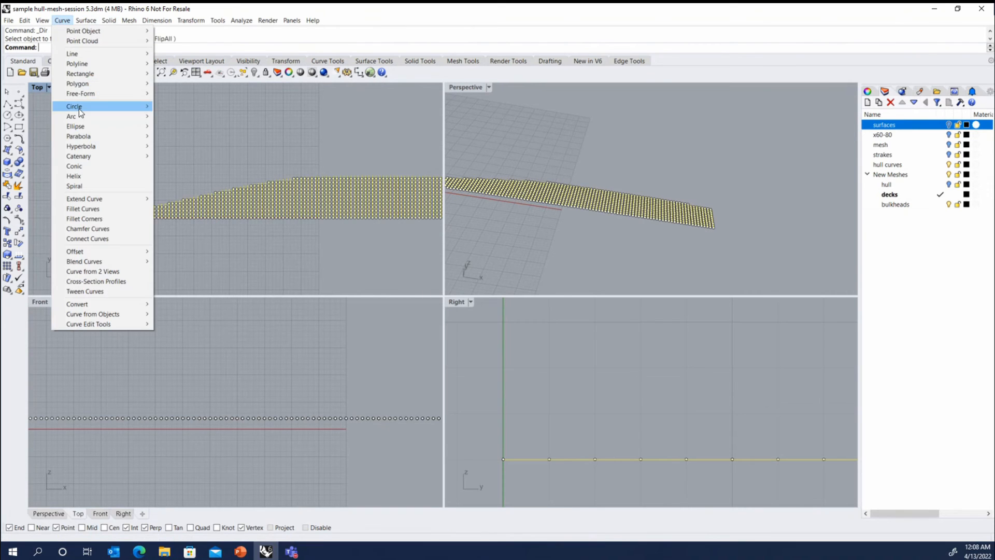
mouse_move(108, 29)
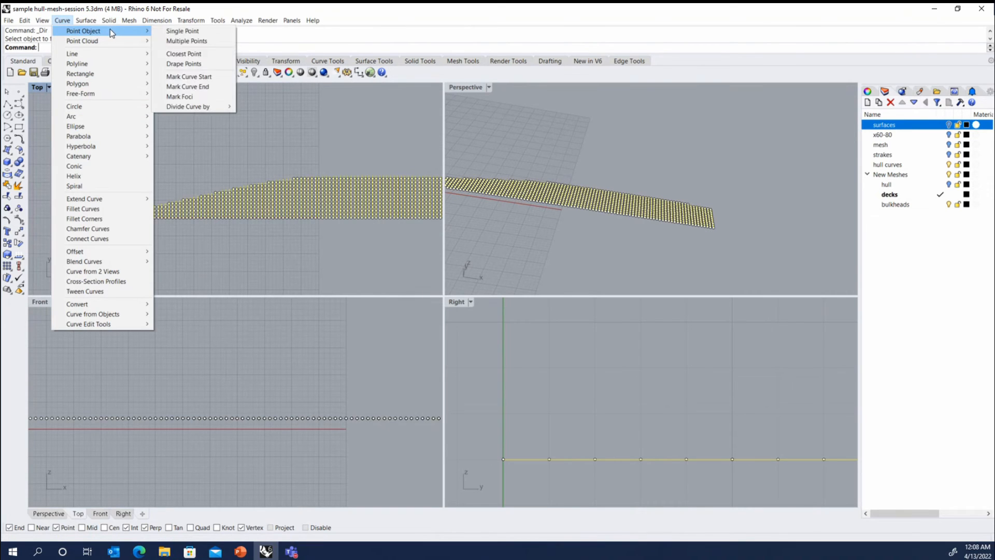
left_click(198, 73)
scroll(97, 219, "up", 20)
key("Escape")
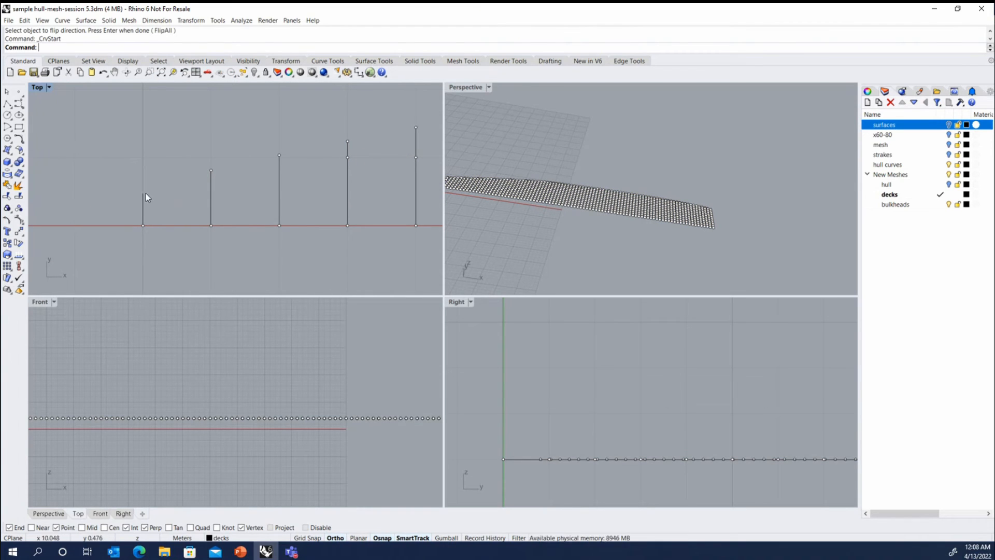
Step: Place a single point at the outer end of the foremost transverse curve
left_click(145, 194)
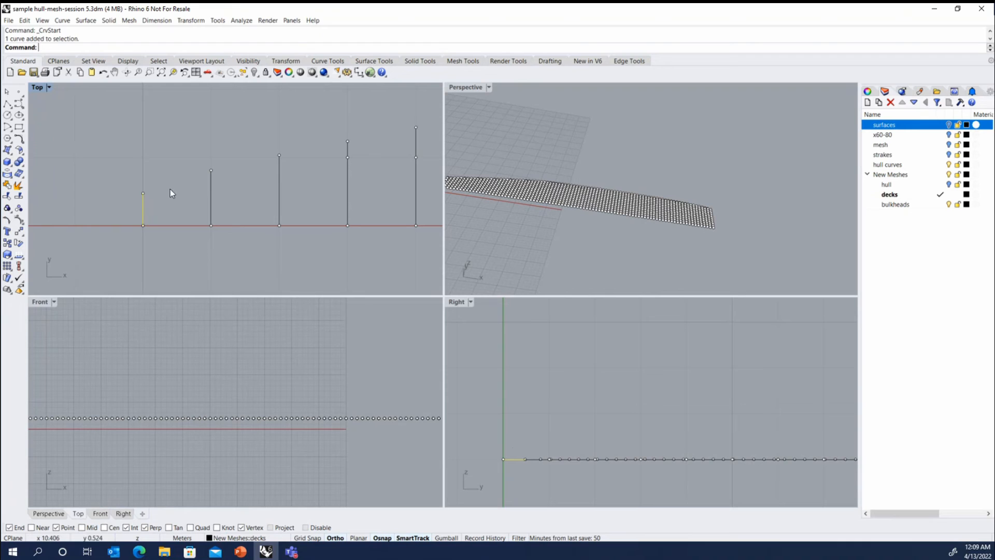
key("Escape")
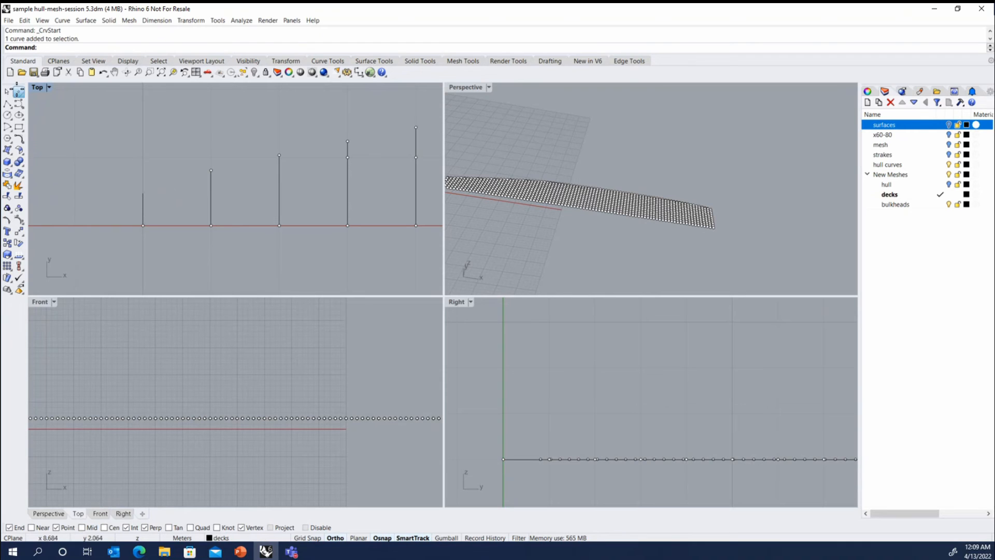
left_click(19, 92)
left_click(144, 194)
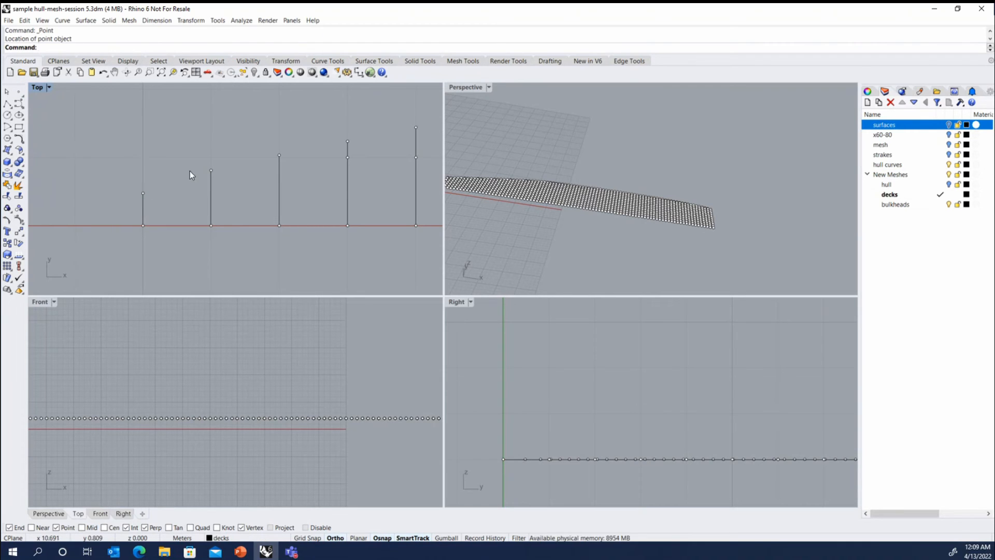
Step: Turn on the surfaces layer to compare the foremost transverse curves with the hull surface at the bow
scroll(190, 170, "down", 5)
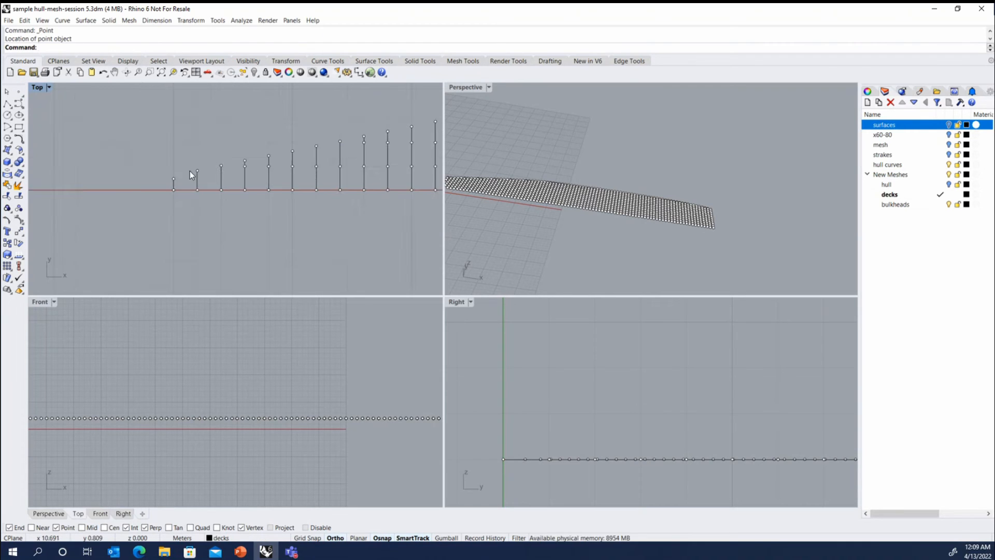
left_click(949, 125)
scroll(158, 185, "up", 4)
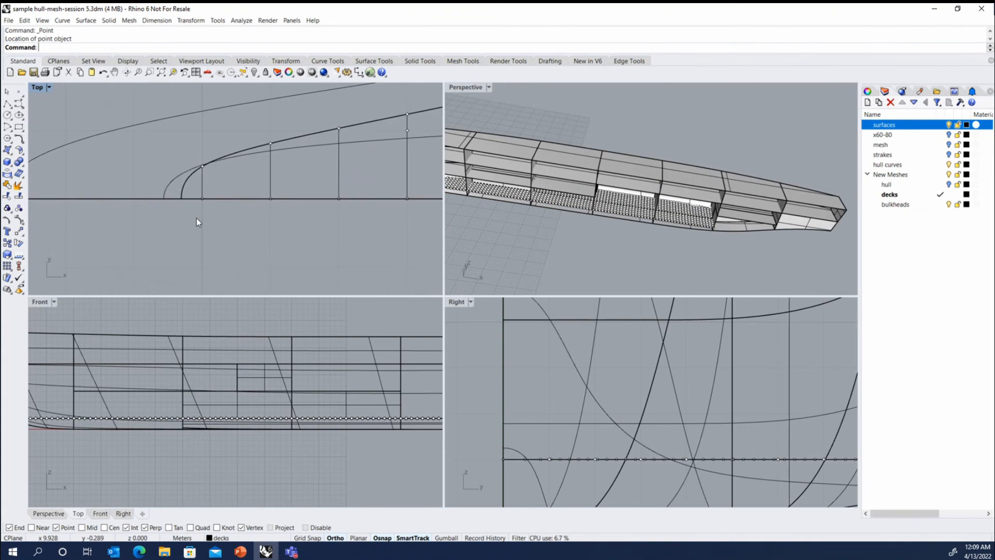
Step: Place a point at the lower deck's forward tip on the centreline at the bow and turn off the surfaces layer
scroll(492, 229, "down", 3)
scroll(492, 220, "up", 10)
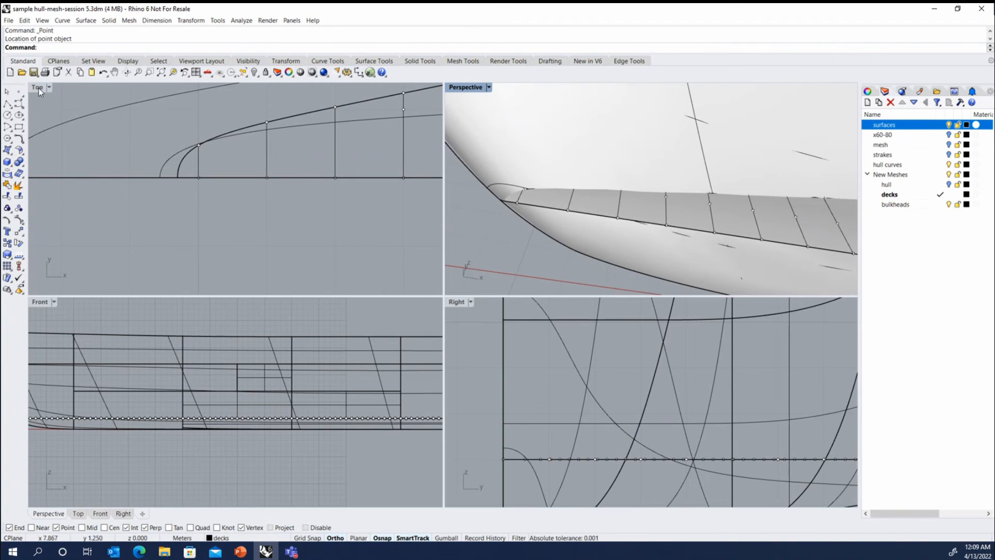
left_click(18, 91)
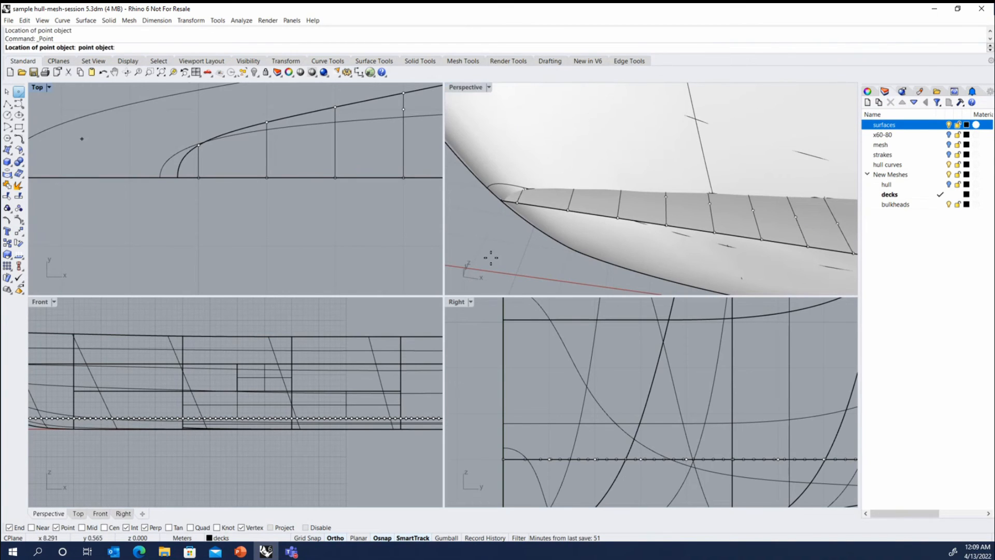
left_click(501, 201)
scroll(499, 232, "down", 6)
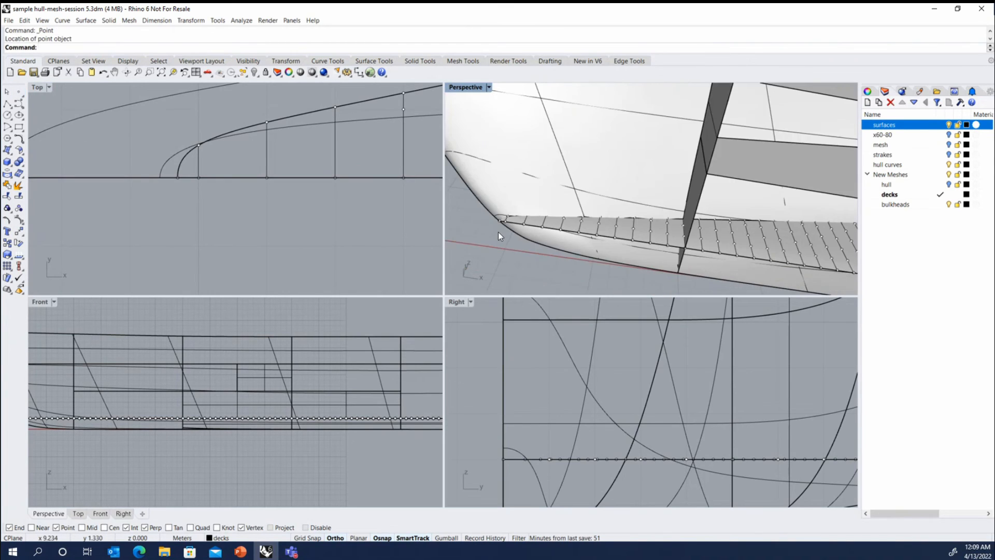
left_click(949, 125)
scroll(529, 224, "down", 5)
scroll(499, 204, "down", 2)
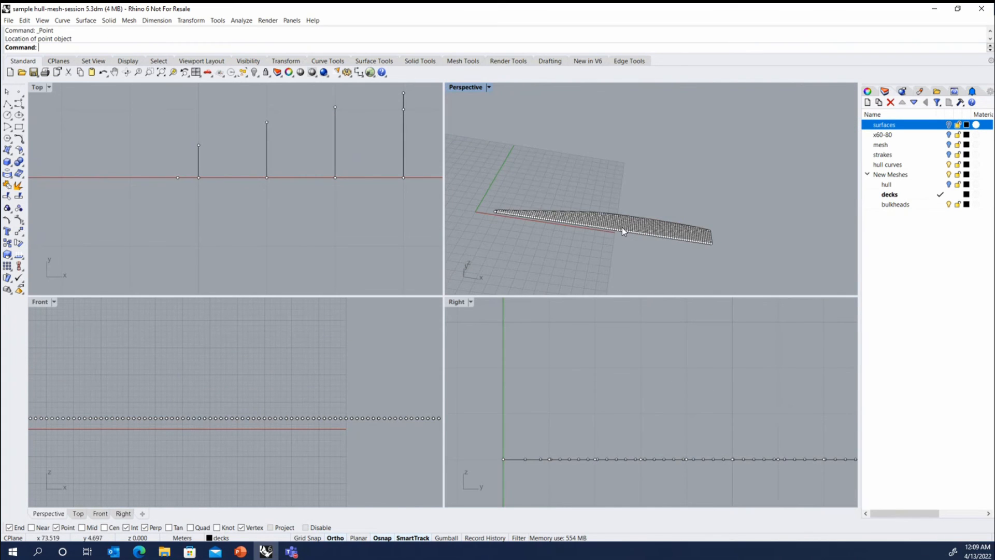
Step: Select all the lower deck's points and create a mesh patch from them
scroll(623, 232, "up", 4)
type("selpt")
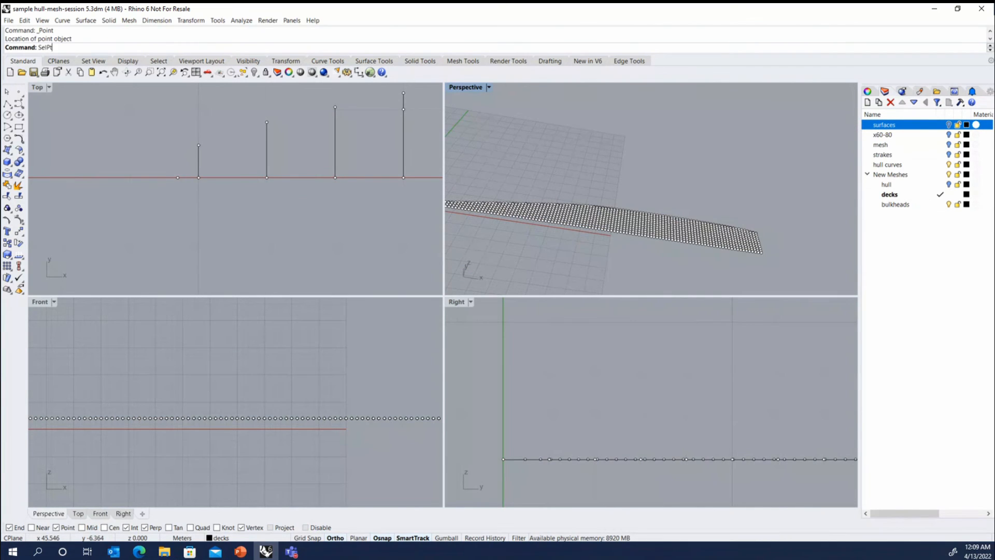
key("Return")
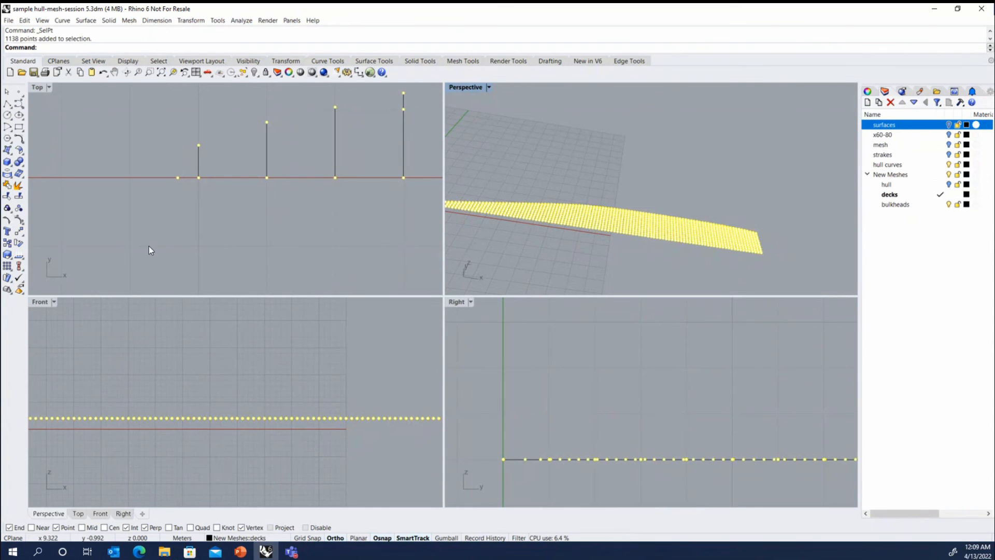
left_click(463, 61)
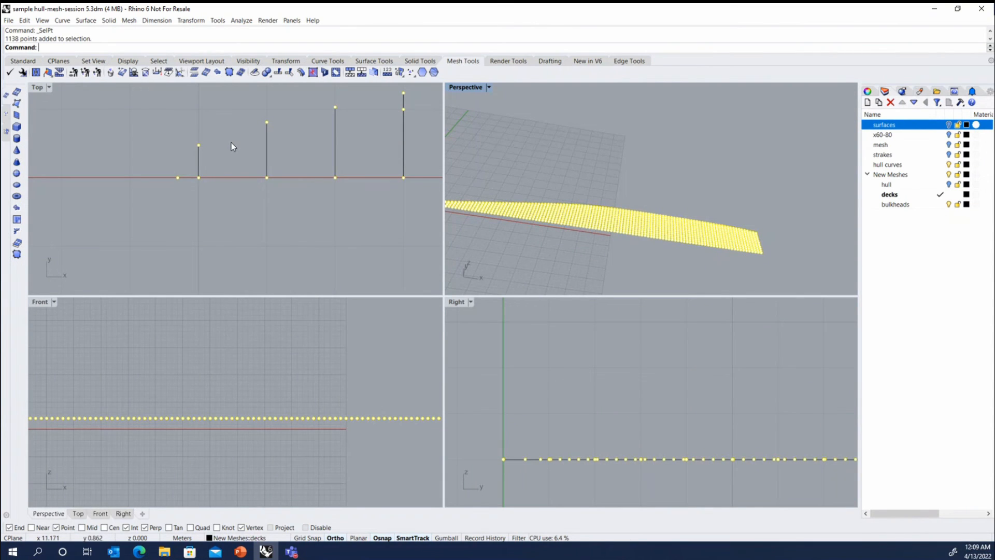
left_click(17, 207)
right_click(280, 223)
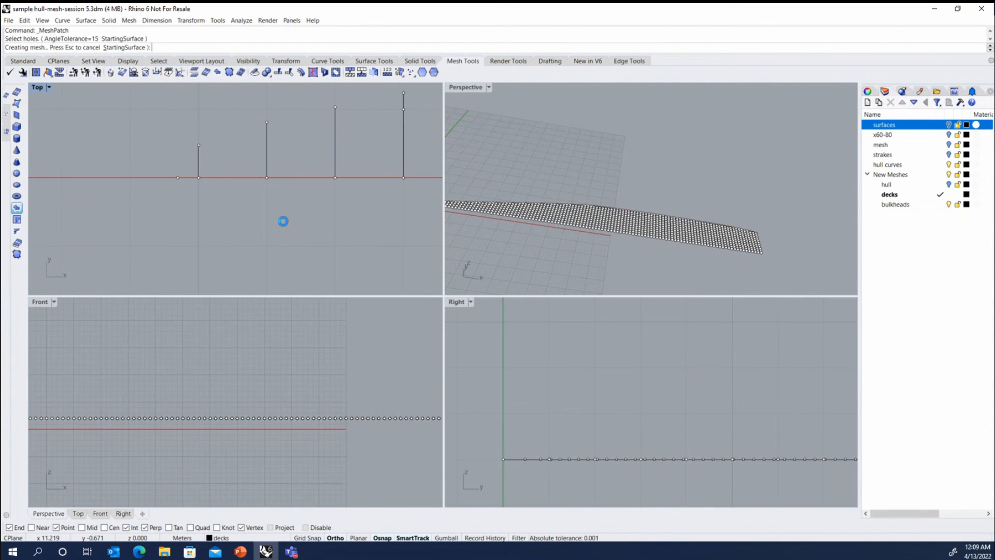
Step: Quadrangulate the new lower deck mesh, keeping the preset planarity, rectangularity and increment
scroll(205, 195, "down", 8)
left_click(249, 180)
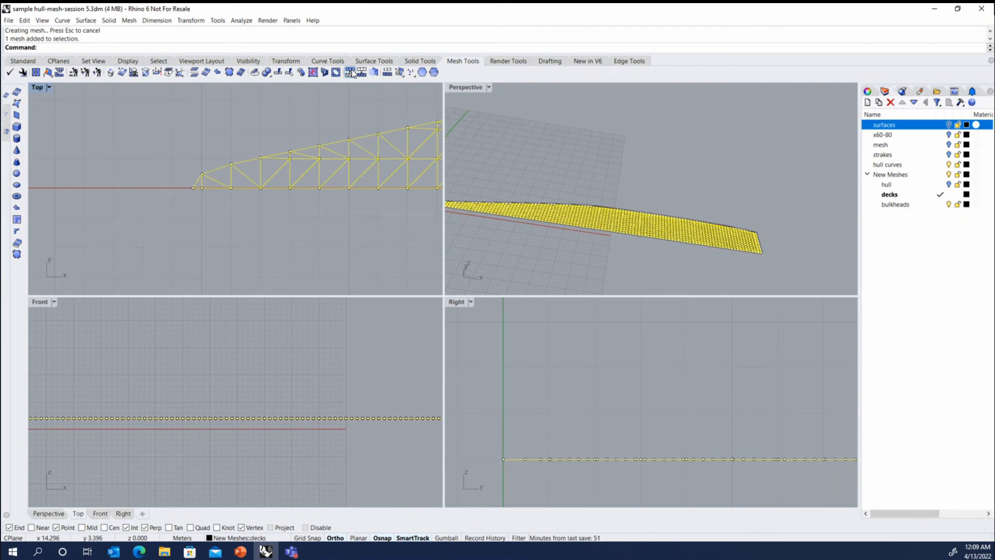
left_click(350, 72)
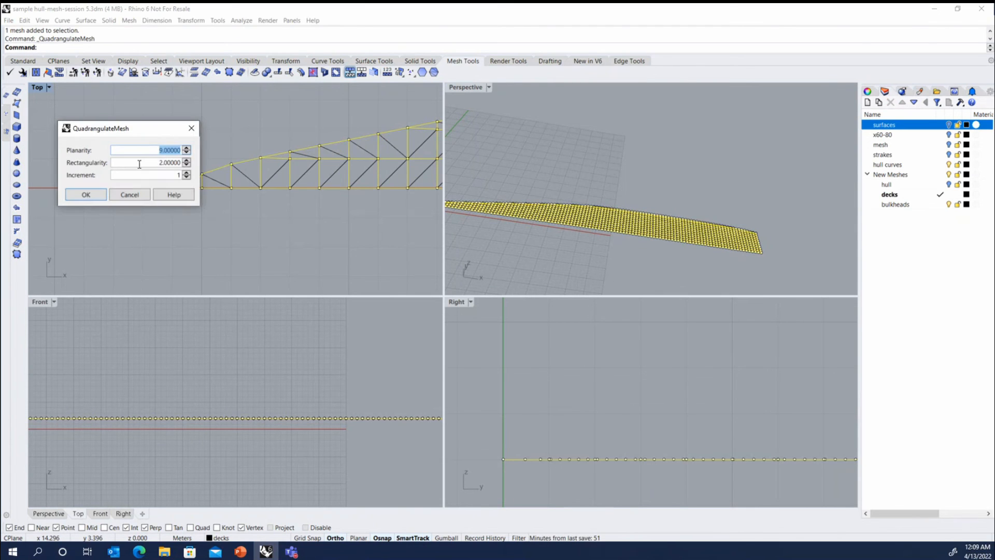
left_click(85, 195)
Step: Examine the quadrangulated lower deck mesh along its outer edge and toward the bow
scroll(104, 186, "up", 2)
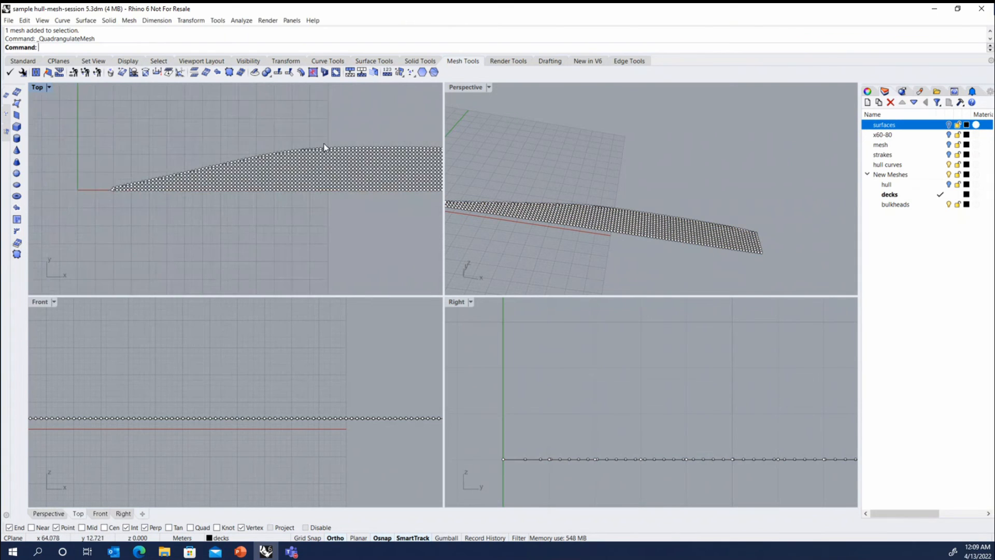
scroll(324, 149, "up", 2)
right_click_drag(249, 154, 387, 133)
scroll(78, 198, "down", 2)
right_click_drag(168, 195, 268, 184)
scroll(108, 203, "up", 2)
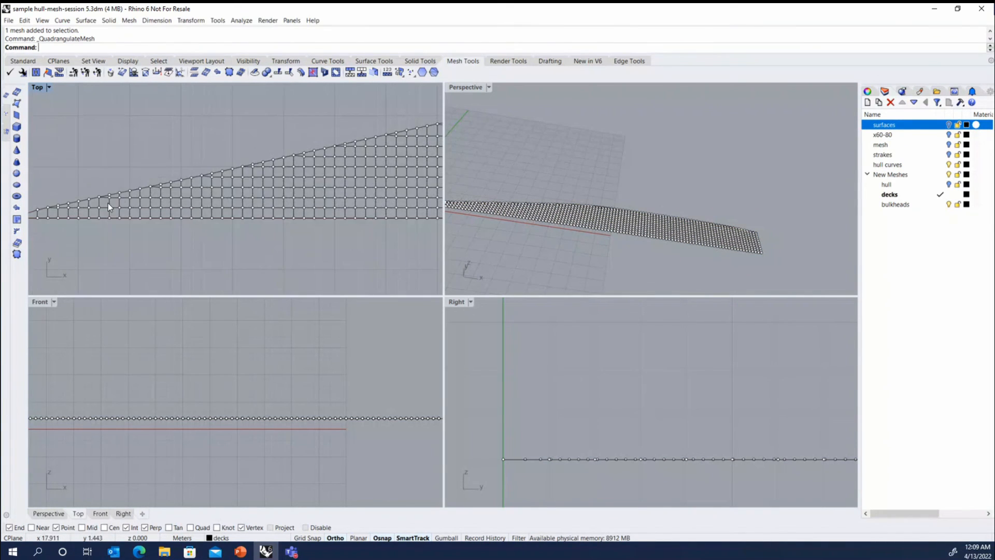
scroll(108, 203, "up", 2)
scroll(173, 183, "down", 2)
scroll(145, 200, "up", 1)
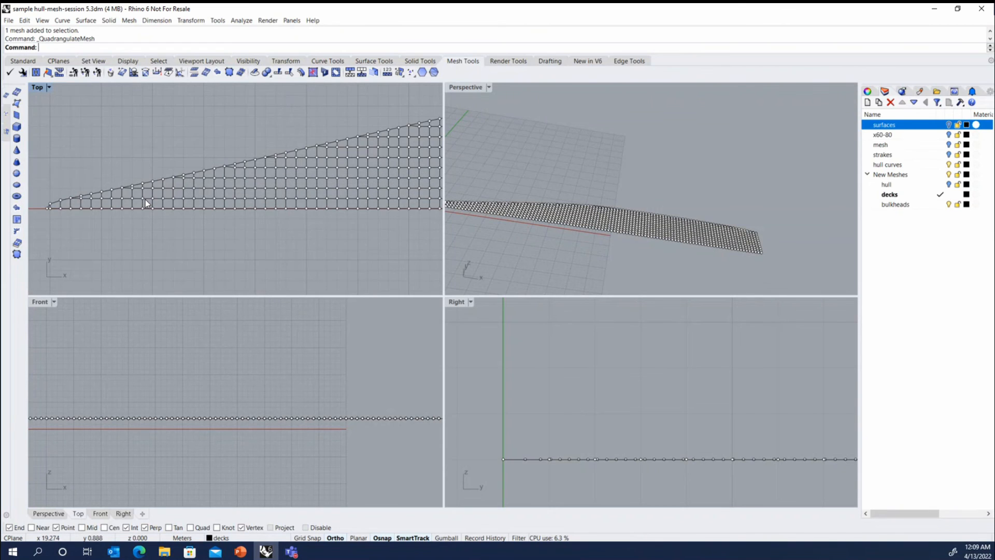
Step: Delete all the point objects and all the transverse curves, keeping only the lower deck mesh
type("selpt")
key("Return")
key("Delete")
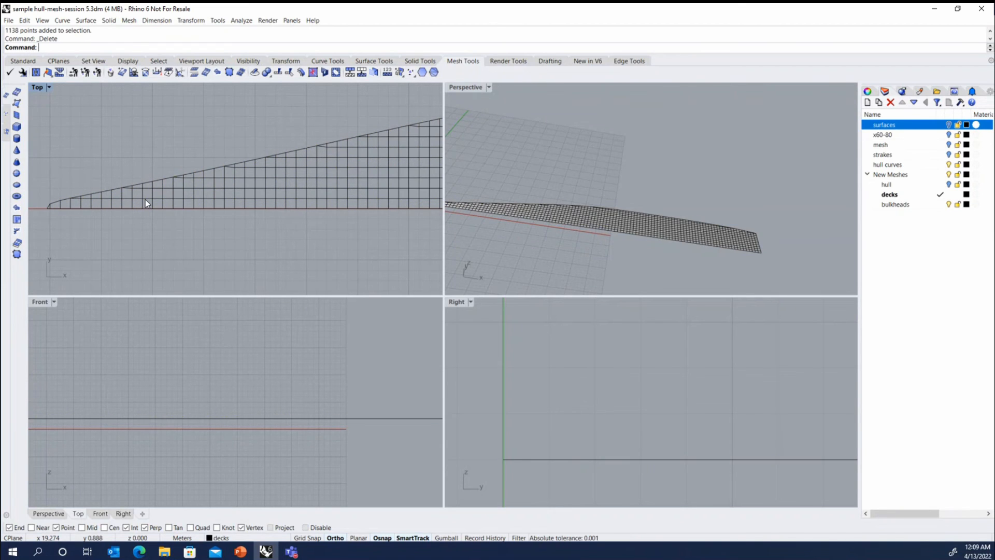
type("SelCrv")
key("Return")
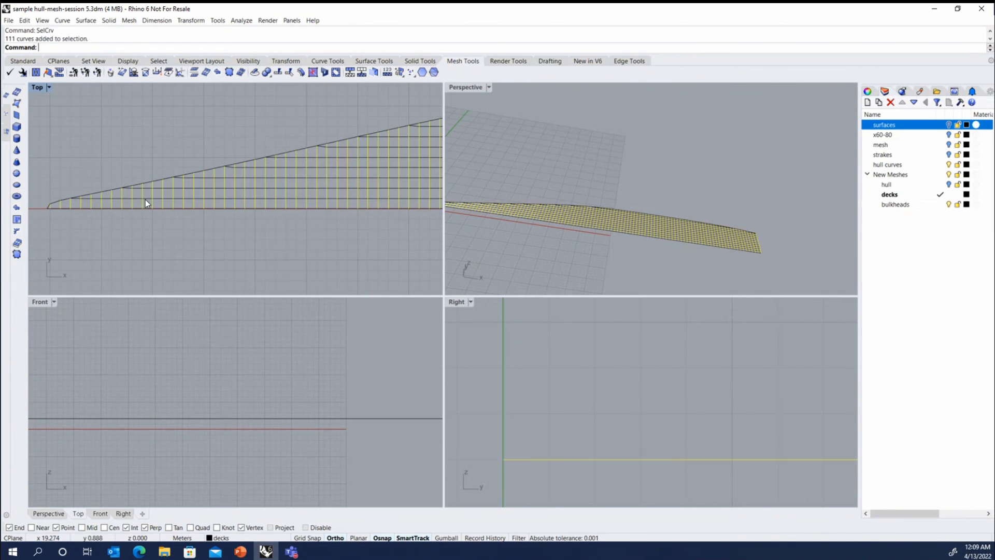
key("Delete")
scroll(745, 193, "down", 6)
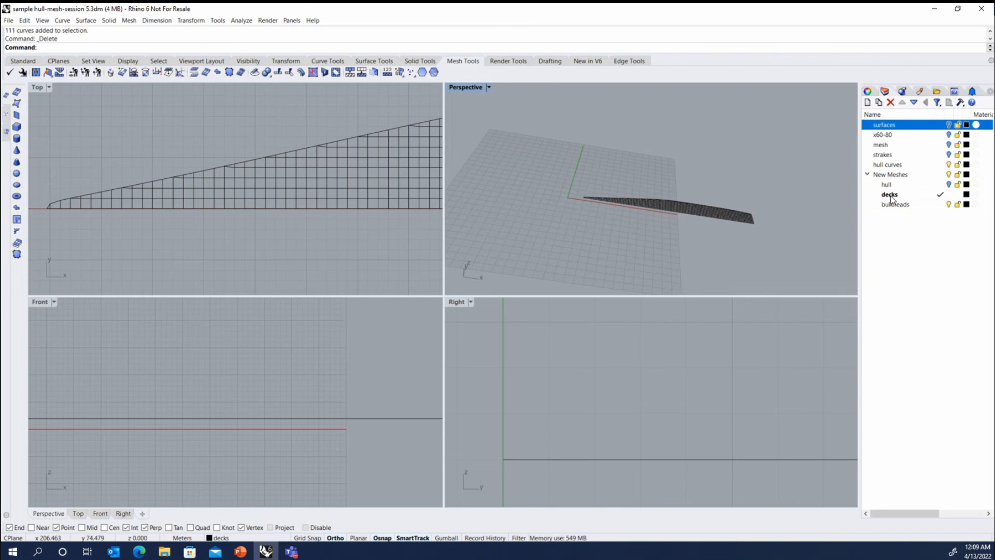
Step: Unhide only the hidden deck meshes with ShowSelected, picking them with SelMesh and leaving the hidden curves out
middle_click(775, 189)
left_click(779, 194)
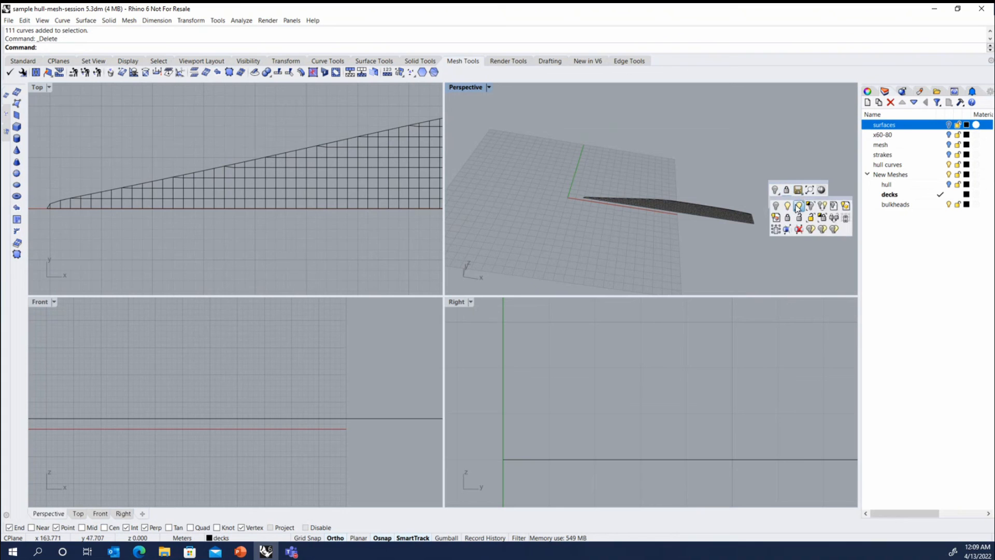
left_click(799, 207)
scroll(684, 204, "up", 5)
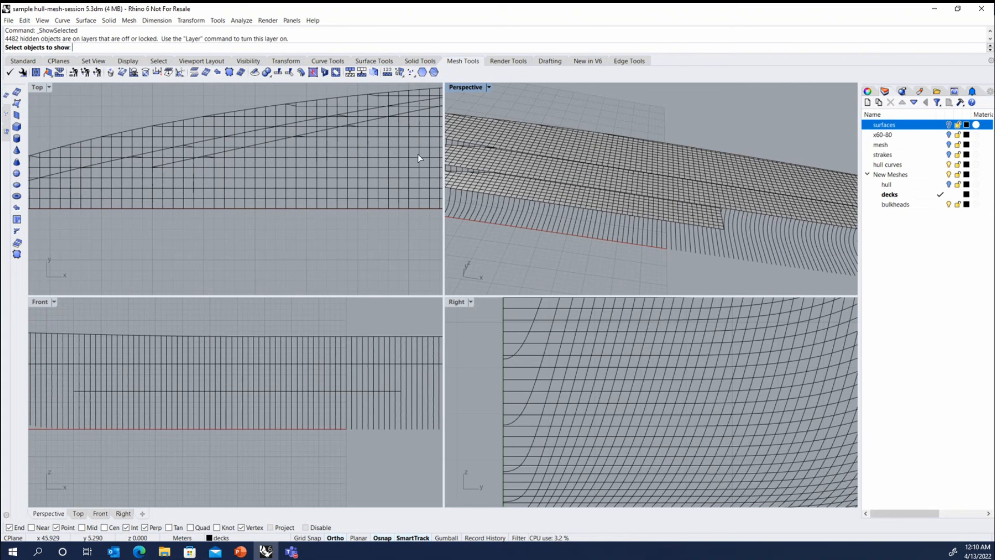
scroll(591, 171, "down", 6)
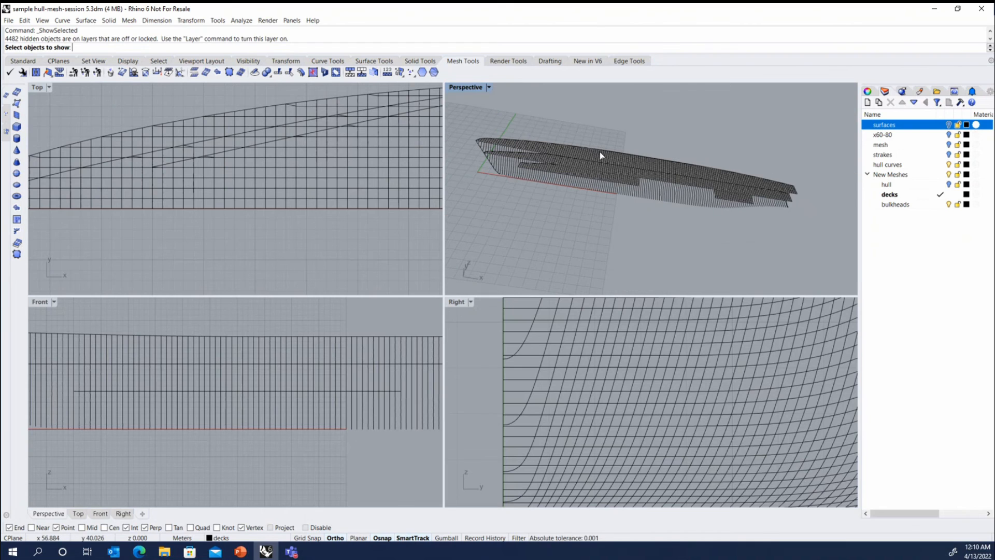
scroll(580, 177, "up", 2)
scroll(796, 192, "up", 2)
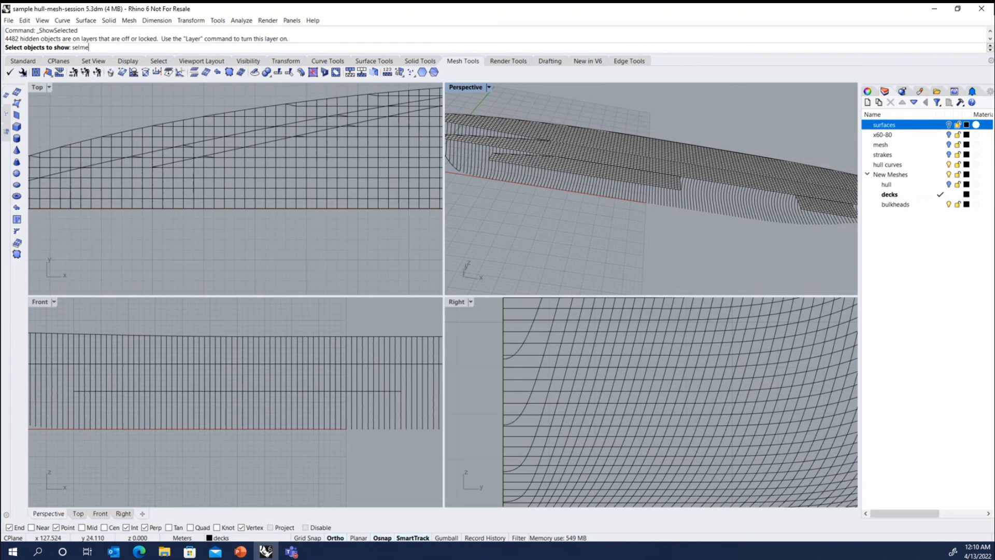
key("Return")
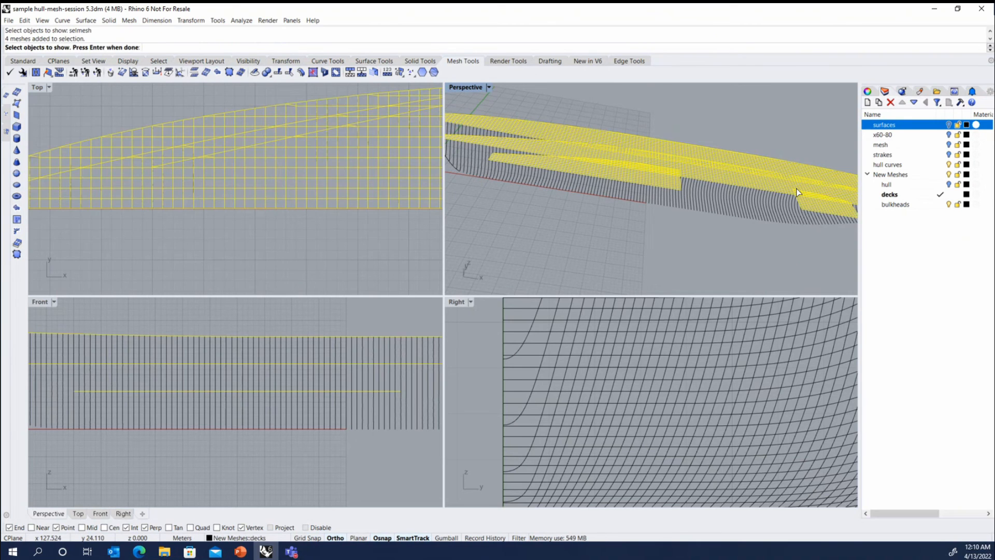
scroll(617, 217, "down", 4)
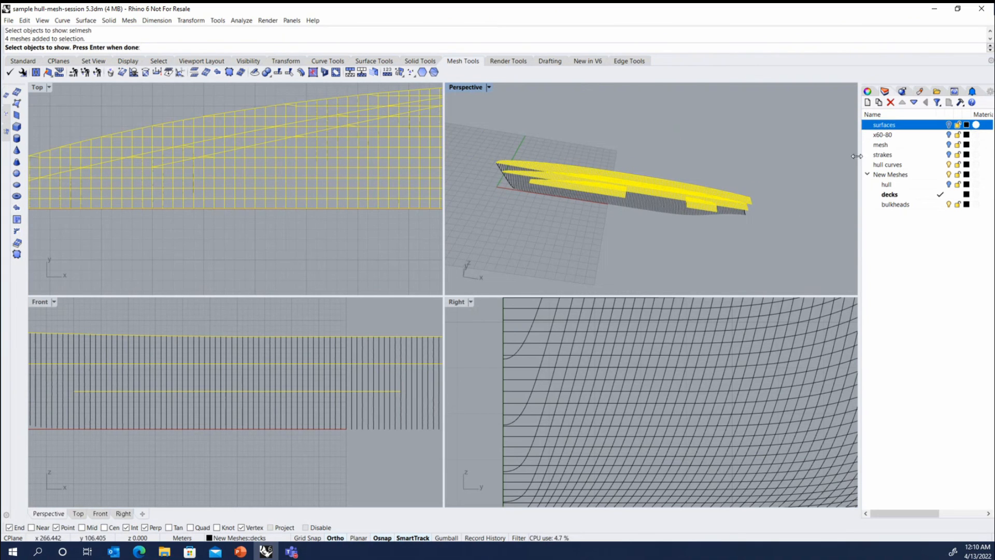
key("Return")
Step: Turn on the surfaces layer to view the deck meshes together with the hull surfaces
mouse_move(648, 213)
right_mouse_down()
mouse_move(648, 194)
mouse_move(596, 196)
mouse_move(657, 215)
right_mouse_up()
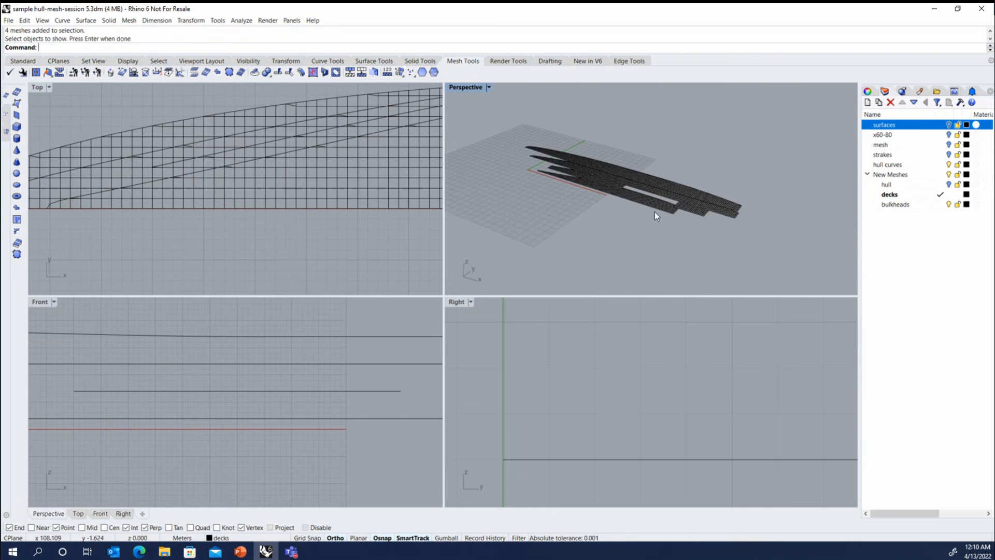
left_click(949, 125)
right_click_drag(648, 171, 595, 209)
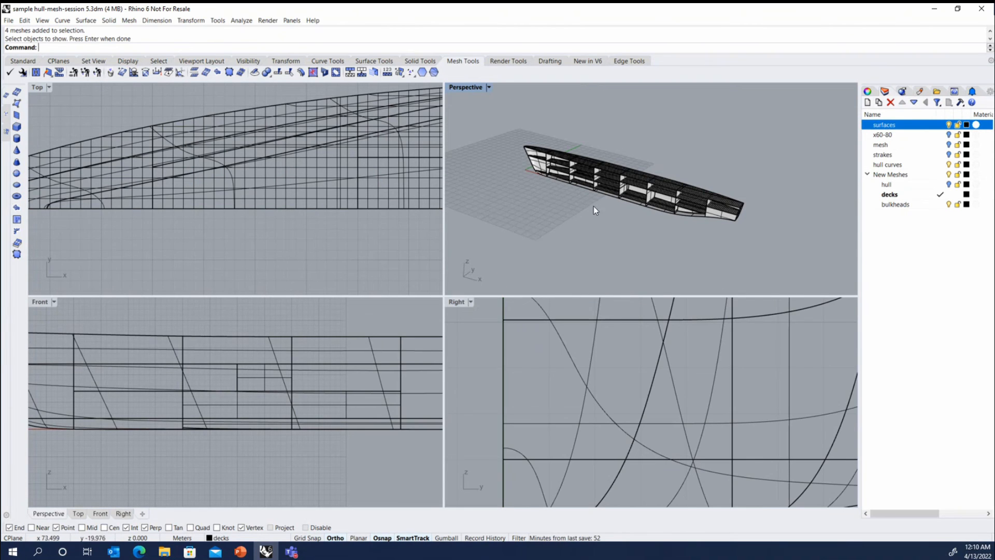